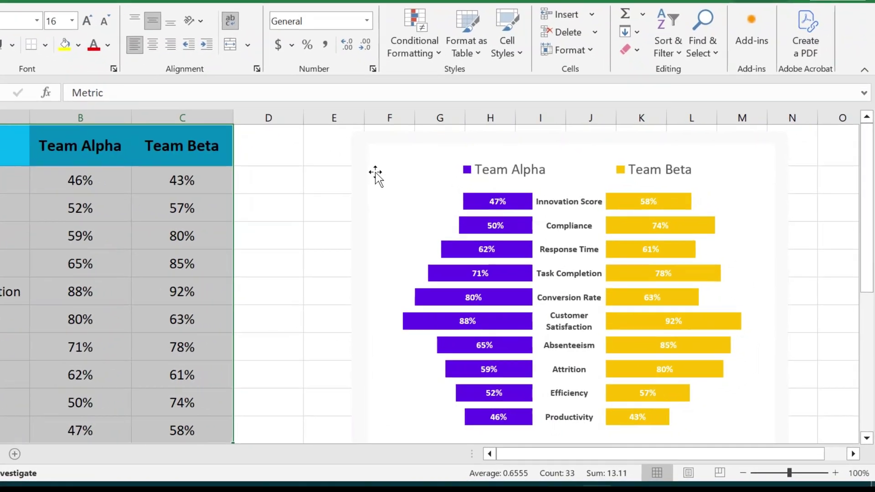
Copy the Metric, Team Alpha and Team Beta table into a new Sheet6
click(375, 173)
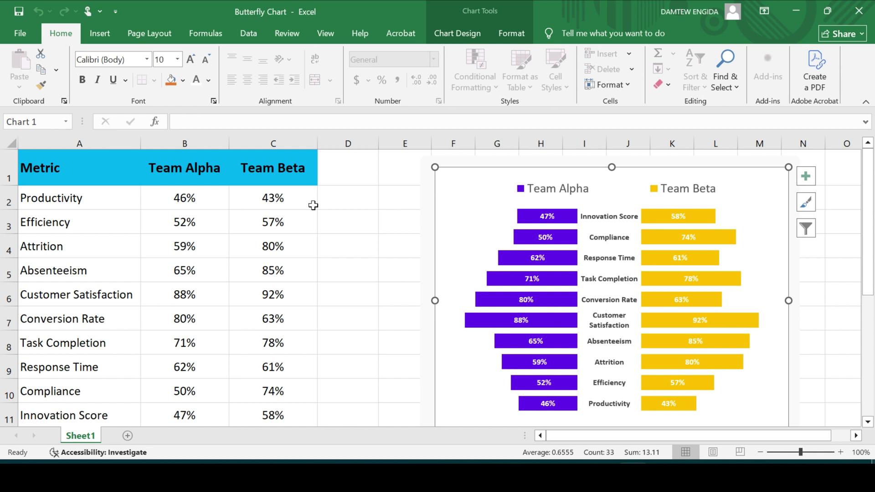
drag(70, 170, 285, 180)
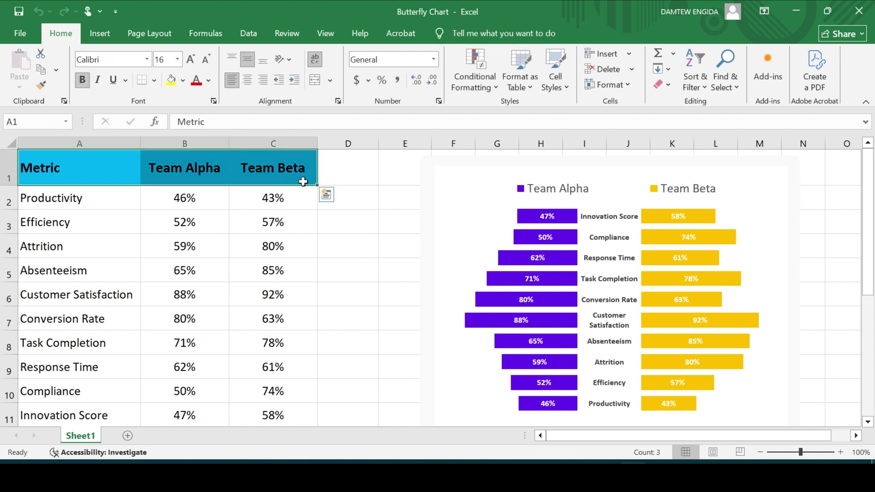
key(ctrl+shift+Down)
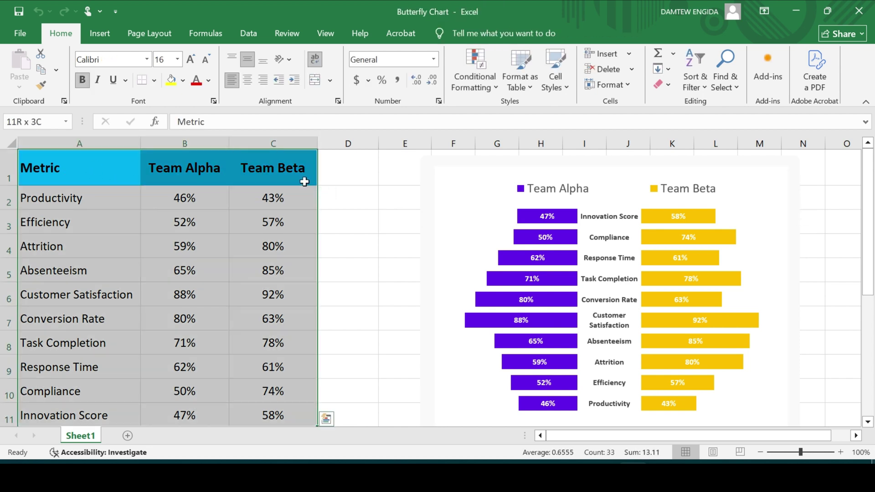
click(43, 70)
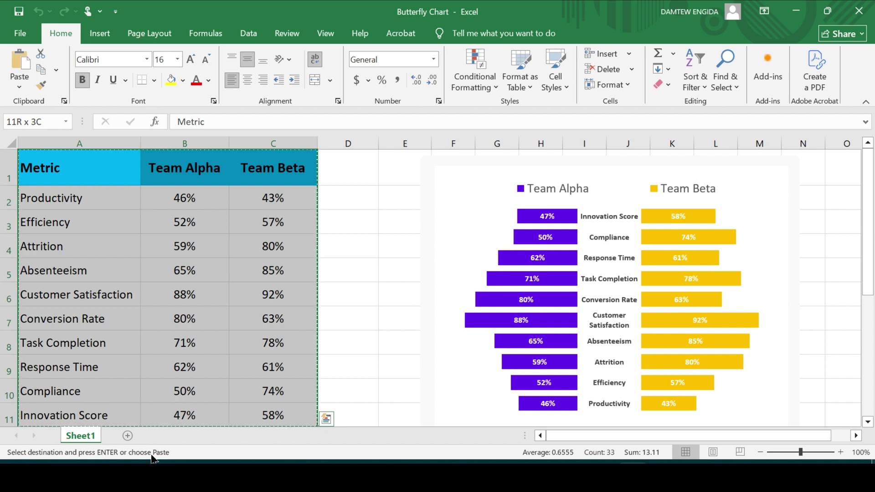
click(127, 436)
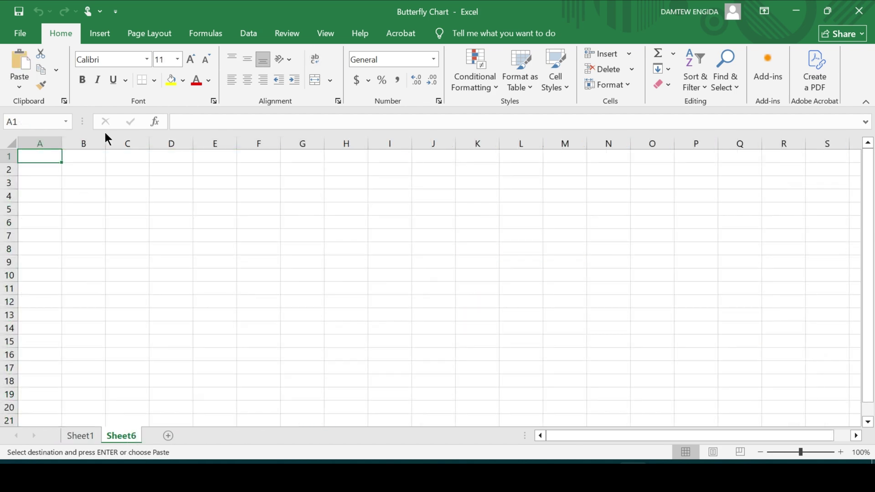
key(ctrl+v)
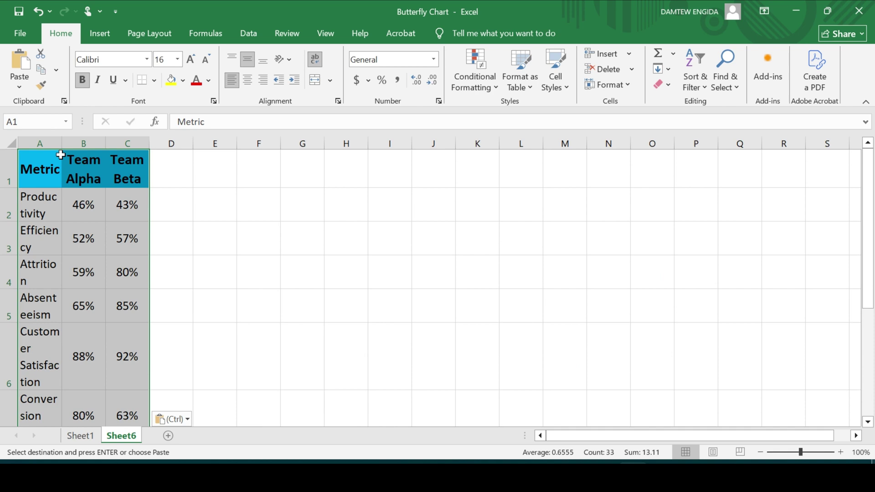
Widen column A to fit the metric names and give all rows the same height
drag(61, 147, 76, 147)
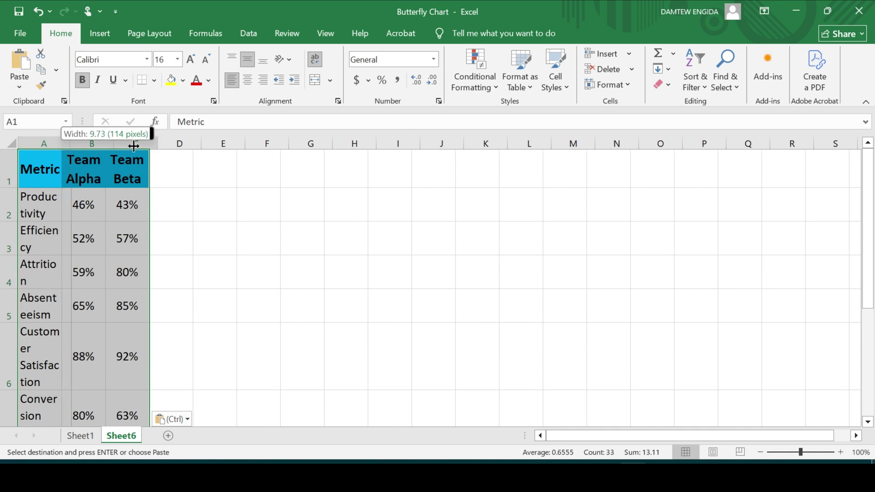
drag(147, 145, 307, 146)
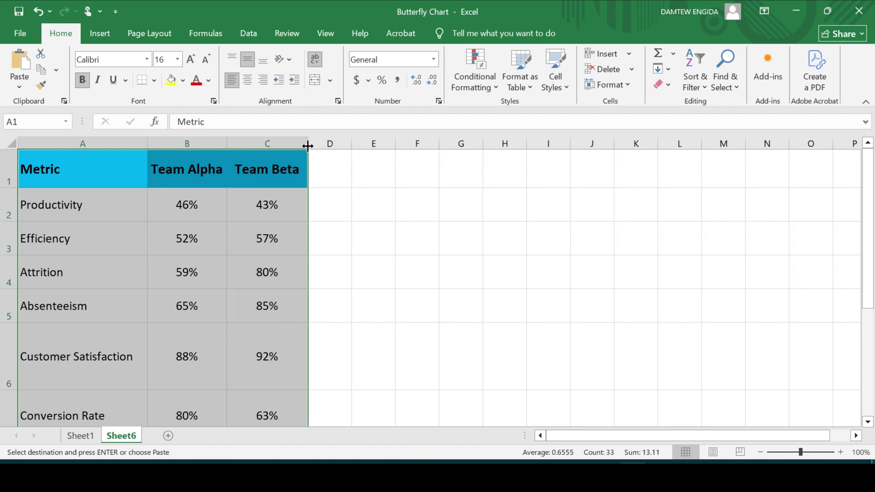
click(10, 143)
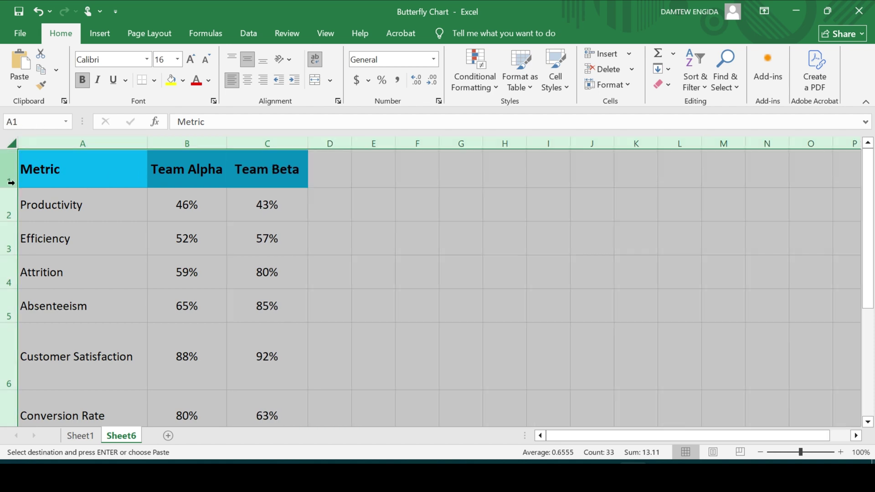
drag(10, 184, 15, 182)
Copy the team headers into D1:E1 and rename D1 to 'Support Alpha'
click(451, 261)
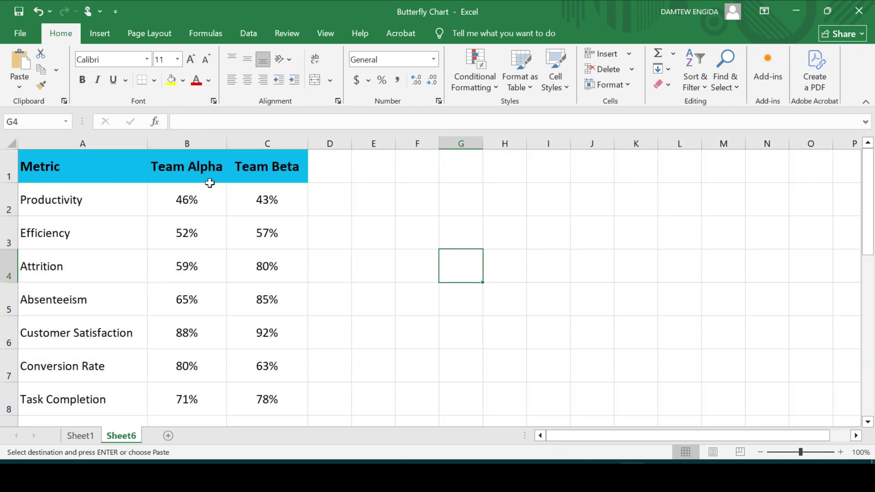
drag(185, 169, 385, 176)
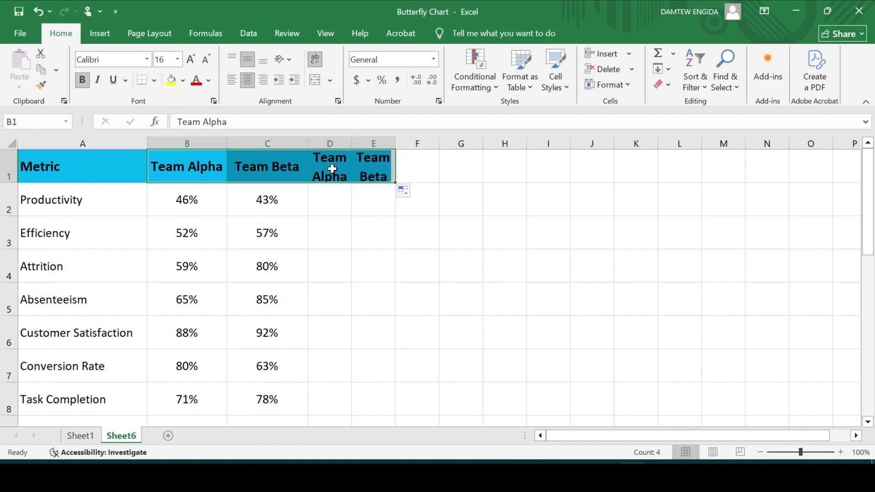
click(331, 169)
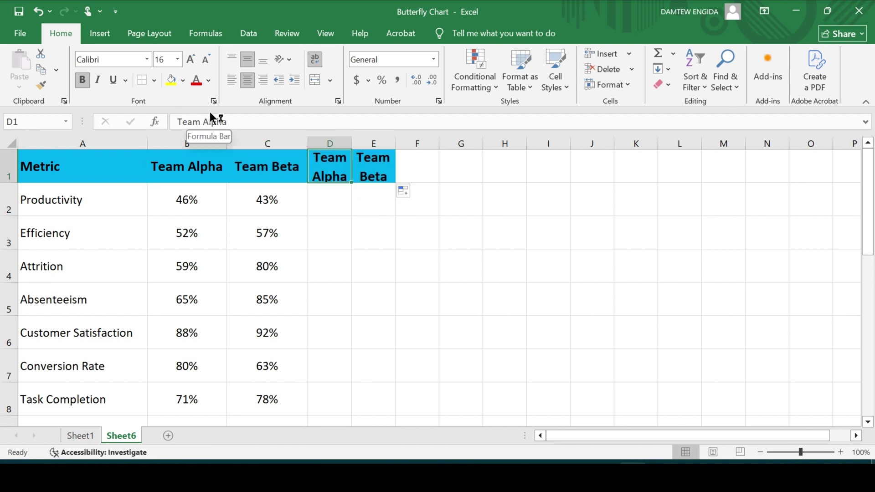
drag(199, 123, 157, 125)
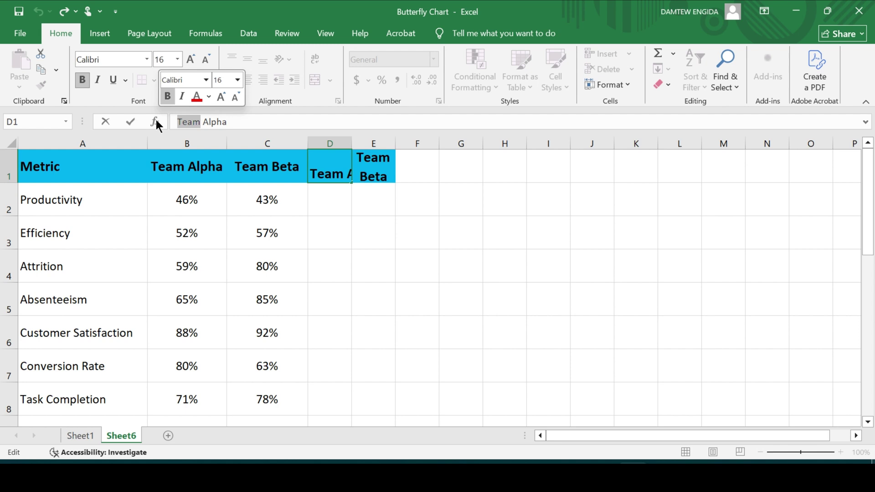
text(Suppo)
text(rt)
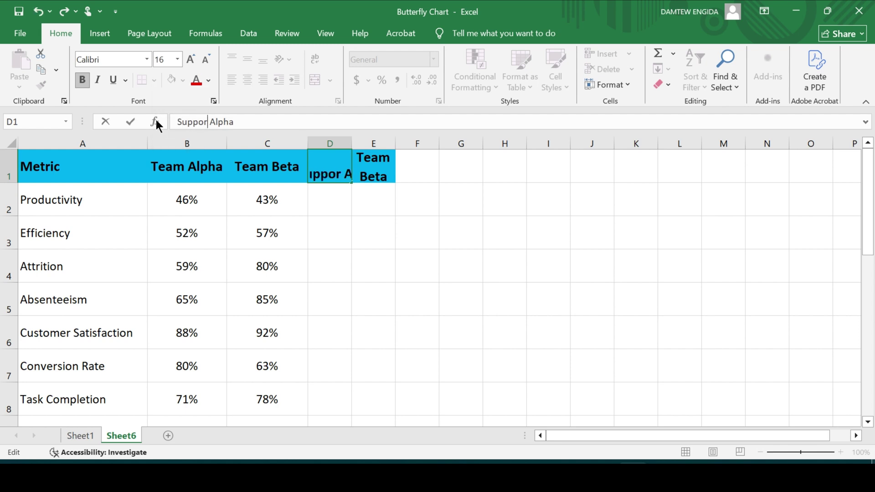
click(490, 227)
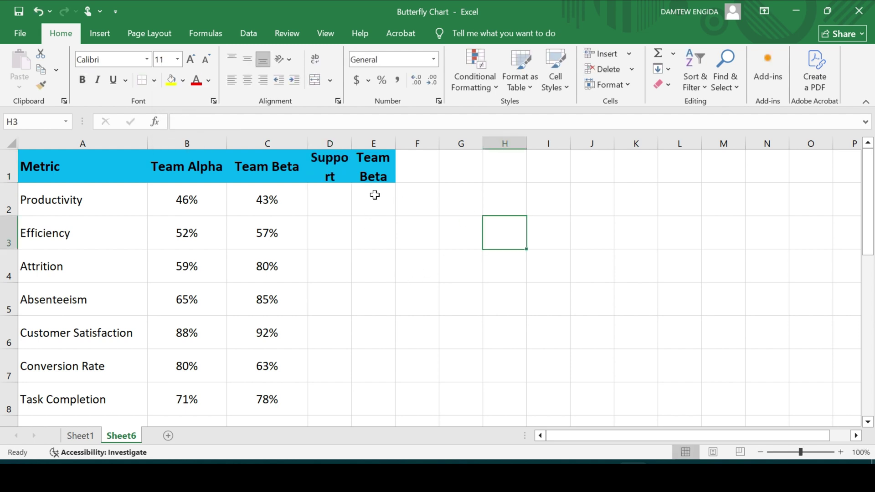
Rename the E1 header to 'Support Beta'
click(384, 167)
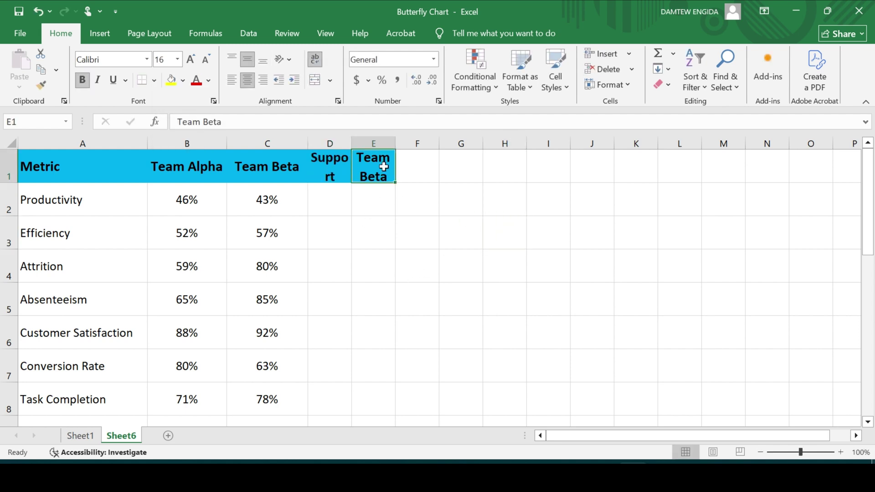
click(202, 119)
click(202, 119)
key(BackSpace)
key(BackSpace)
key(BackSpace)
key(BackSpace)
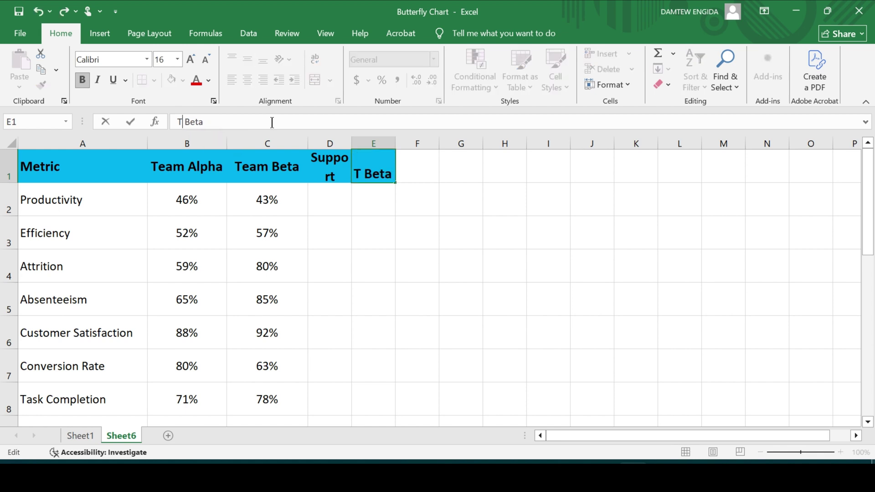
text(Sup)
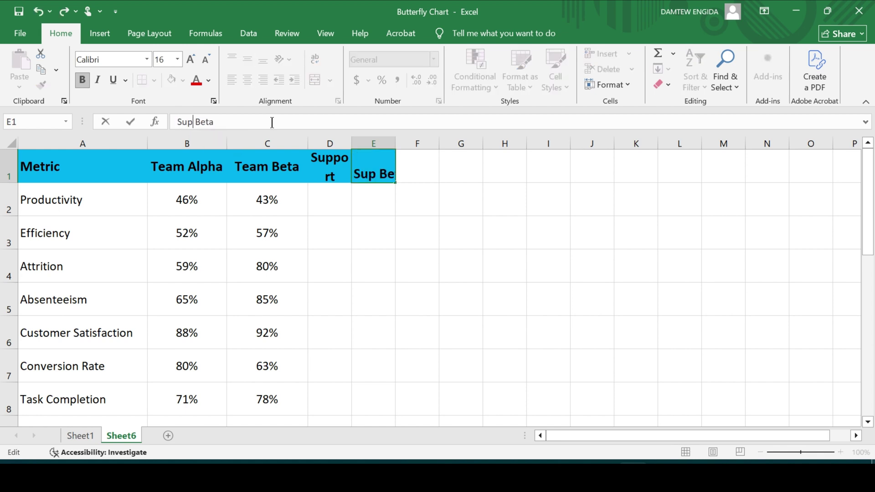
text(o)
key(BackSpace)
text(port)
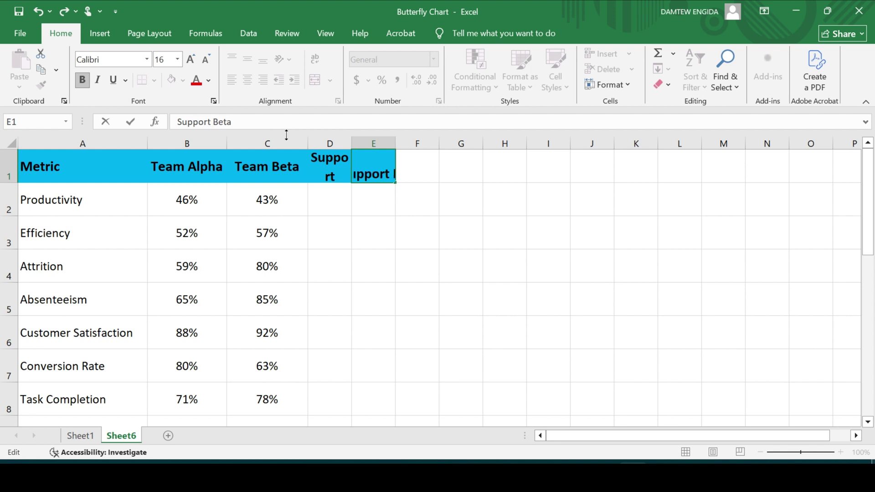
click(412, 218)
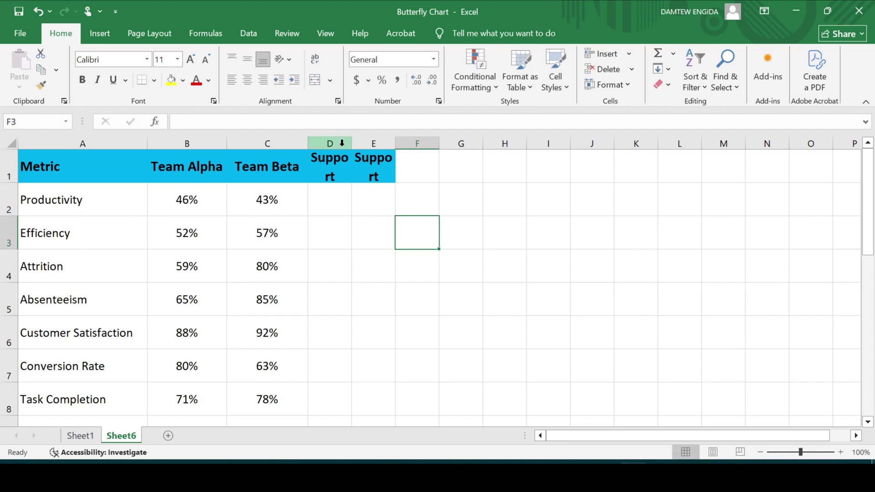
Widen columns D and E, and add the header 'Label' in F1
drag(341, 143, 406, 143)
click(450, 170)
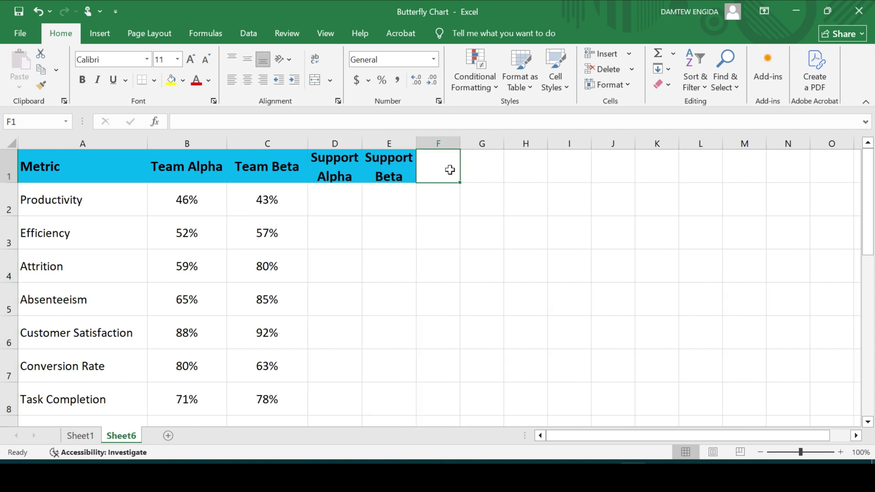
text(La)
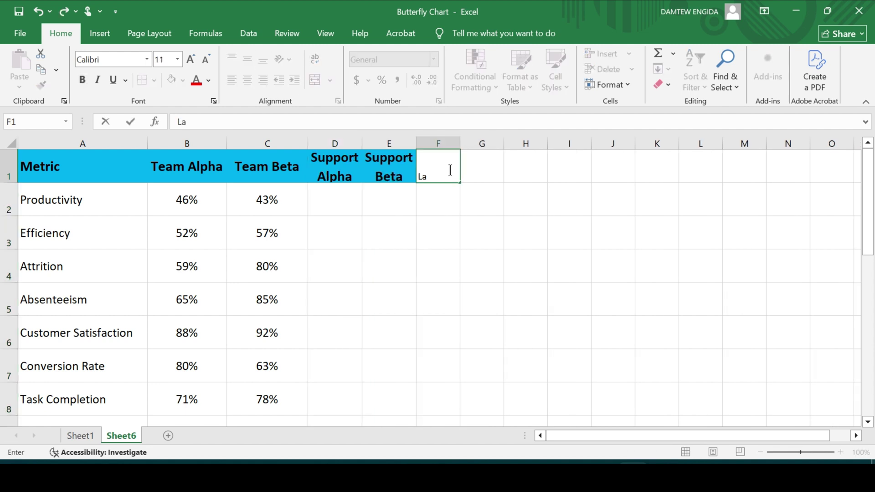
text(bel)
key(Return)
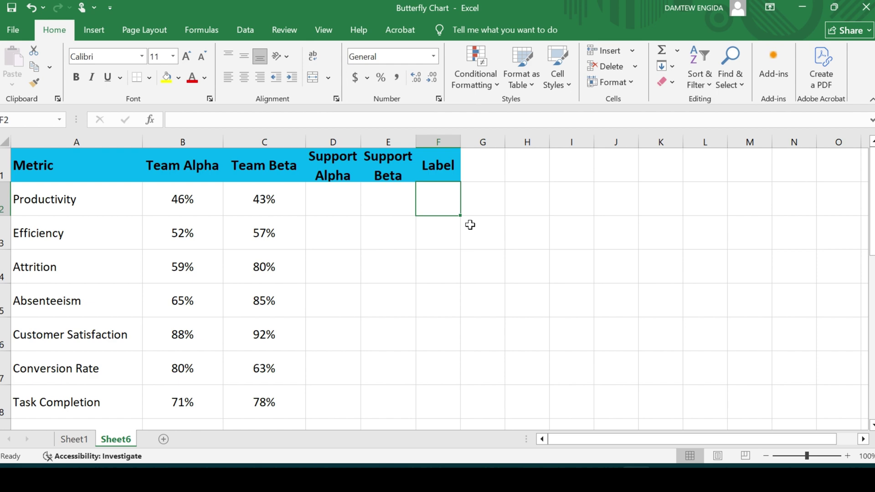
click(491, 255)
Enter =1-B2 in D2 (54%) and =1-C2 in E2 (57%), then select D2:E2
click(320, 198)
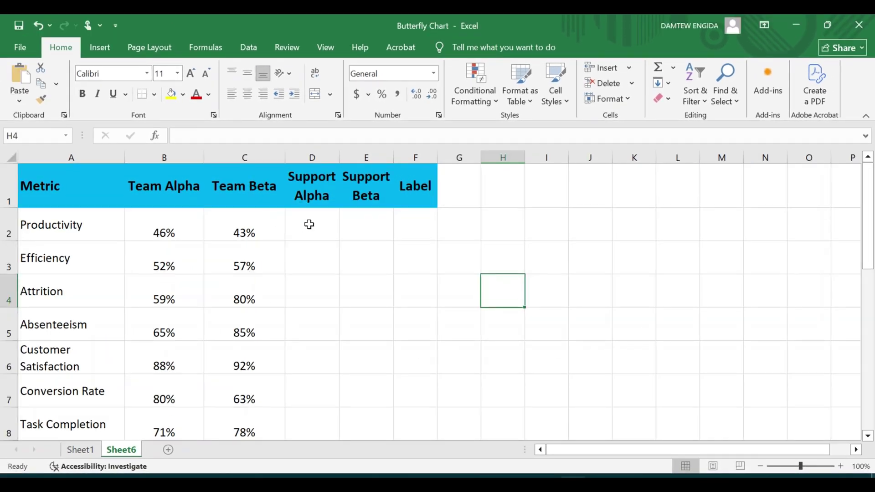
click(309, 224)
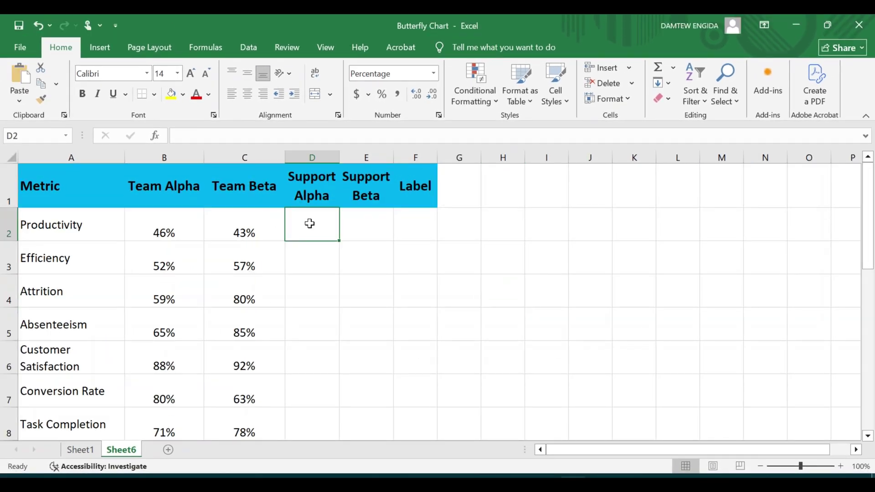
text(=)
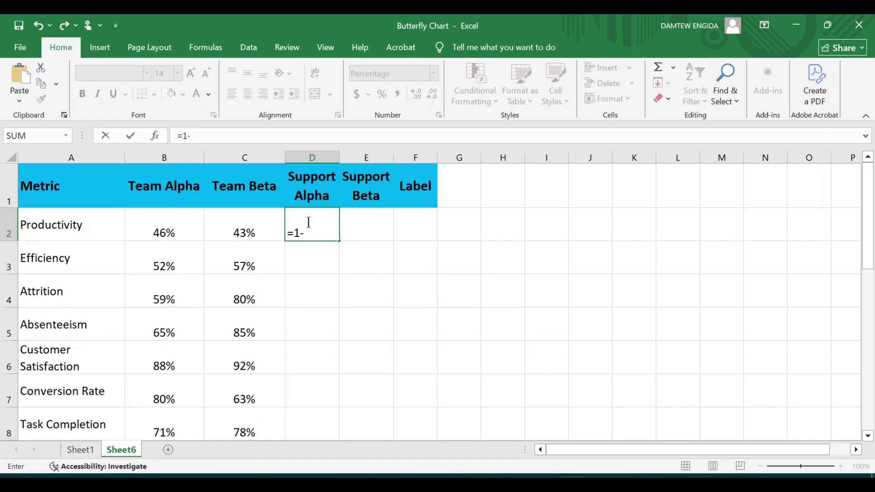
text(1-)
click(164, 233)
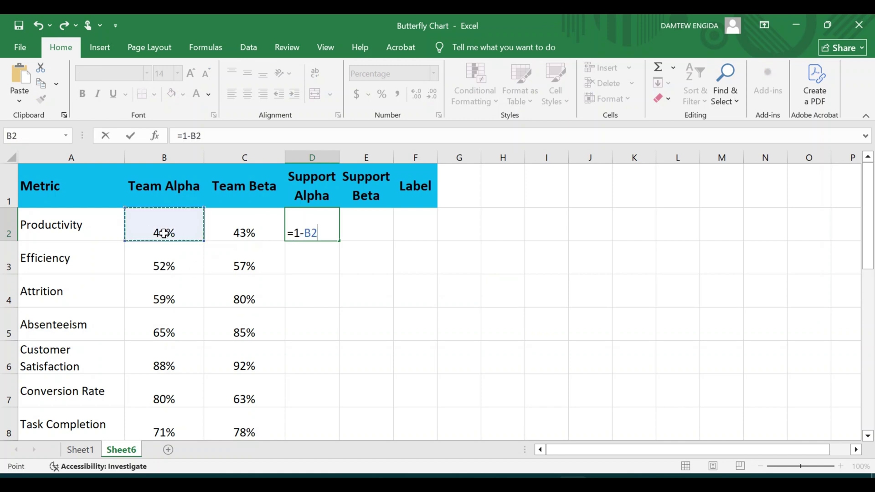
key(Return)
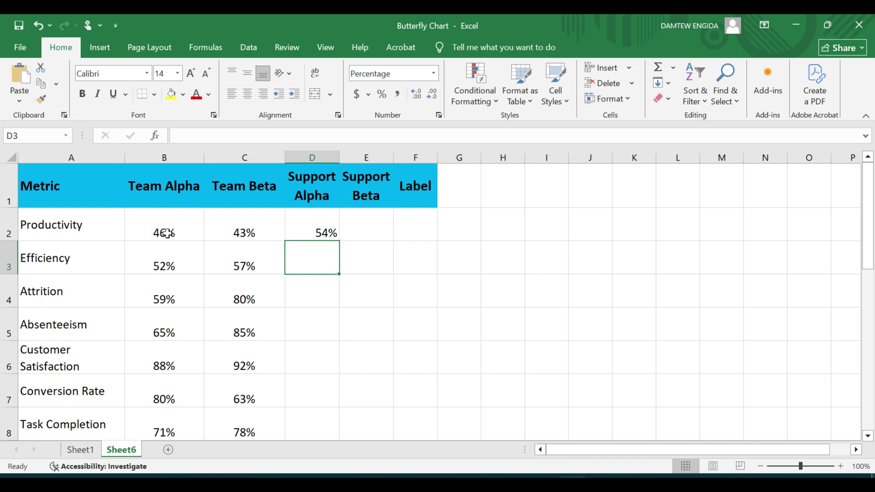
click(369, 221)
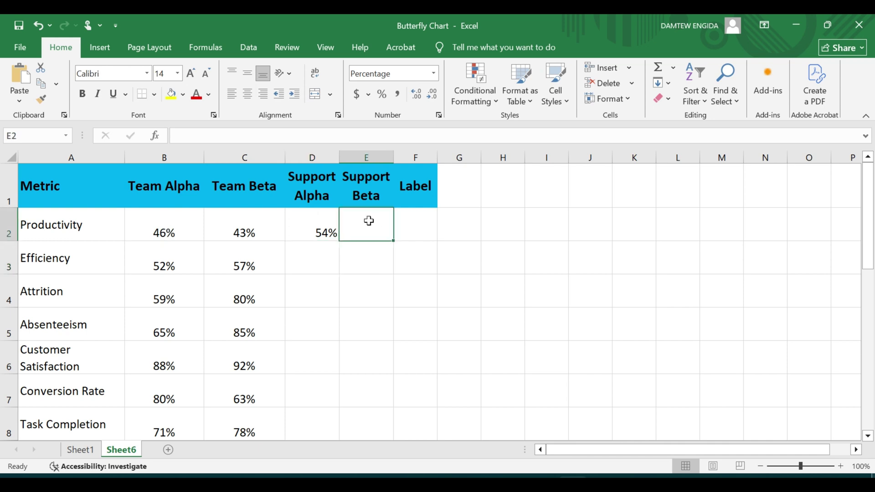
text(=1-)
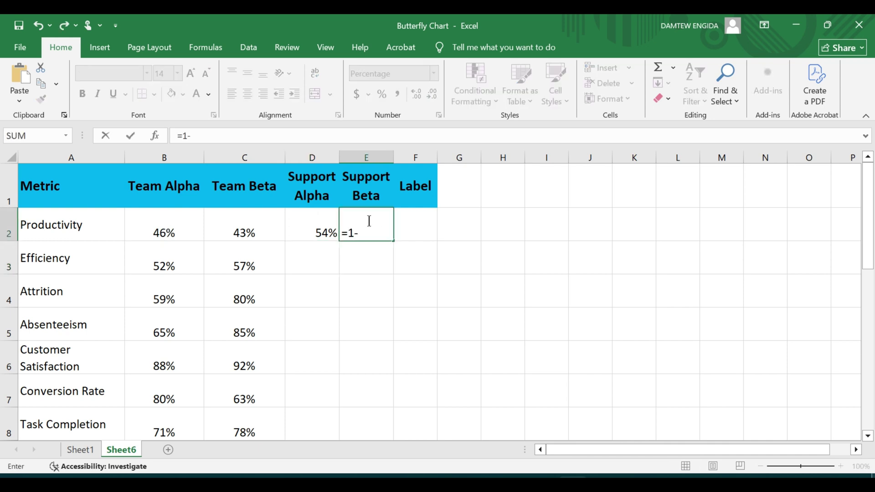
click(236, 236)
key(Return)
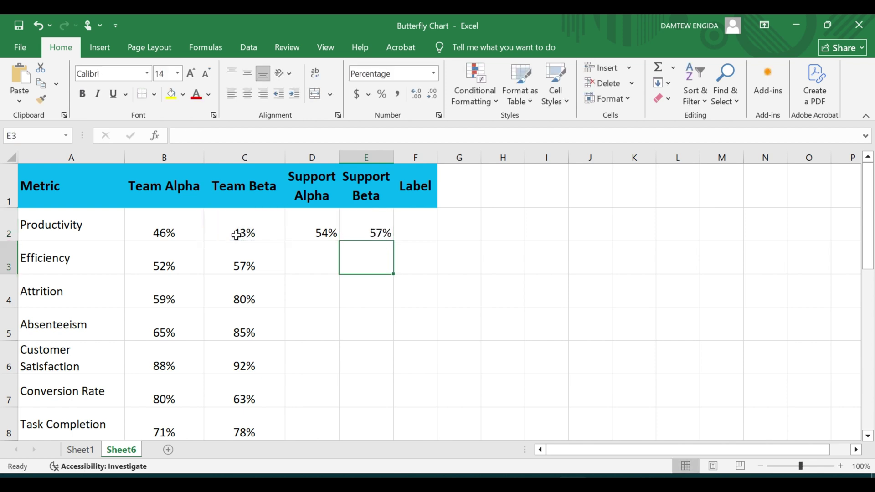
drag(310, 234, 367, 229)
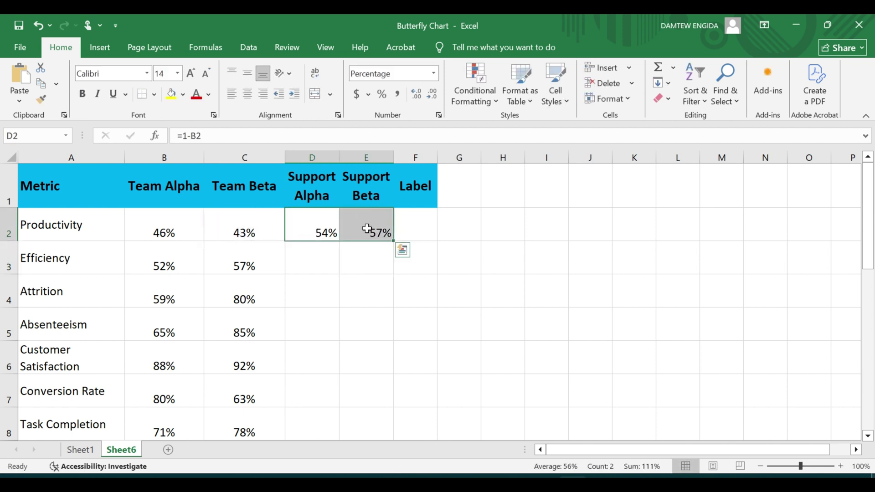
Fill the Support formulas down and put 50% in every Label cell
double_click(393, 241)
click(402, 223)
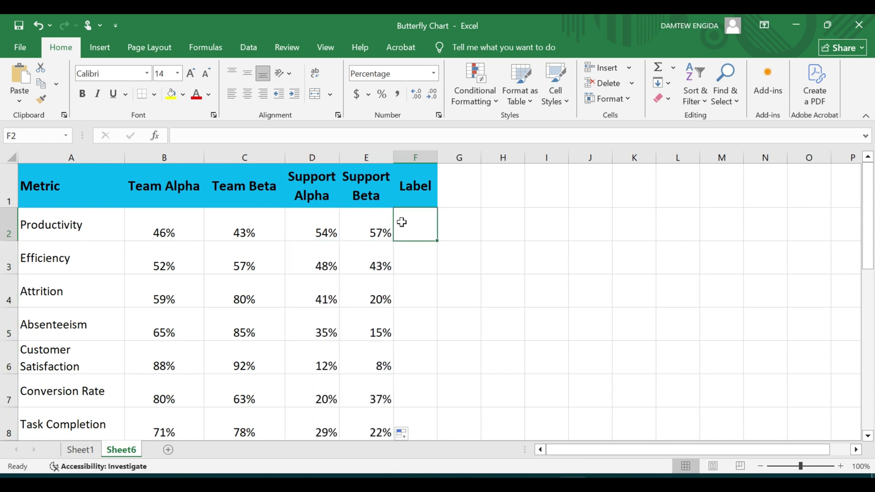
text(50)
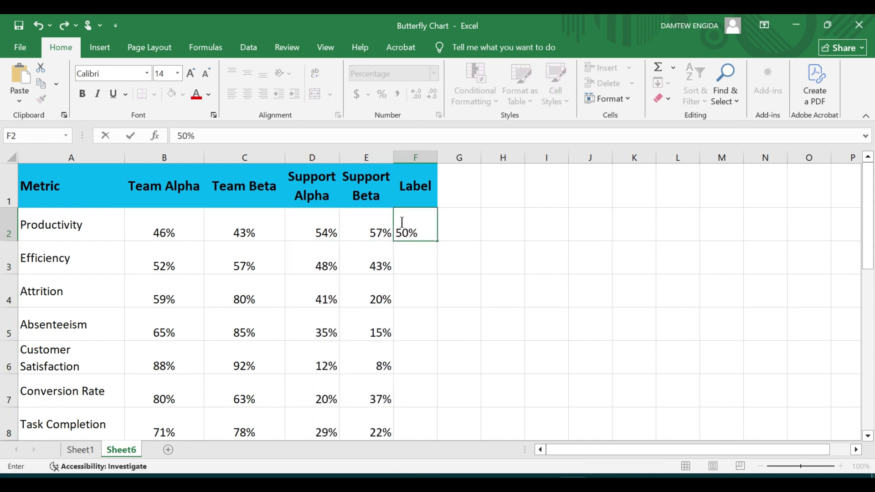
click(502, 235)
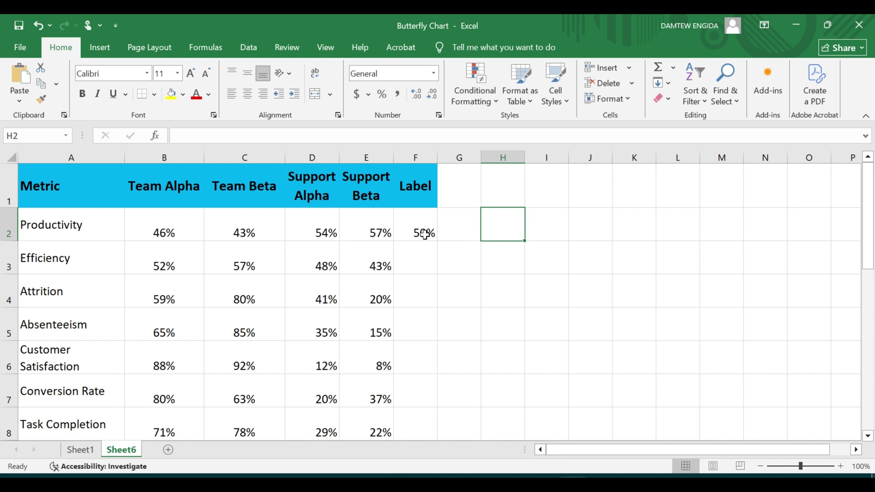
click(424, 230)
double_click(437, 242)
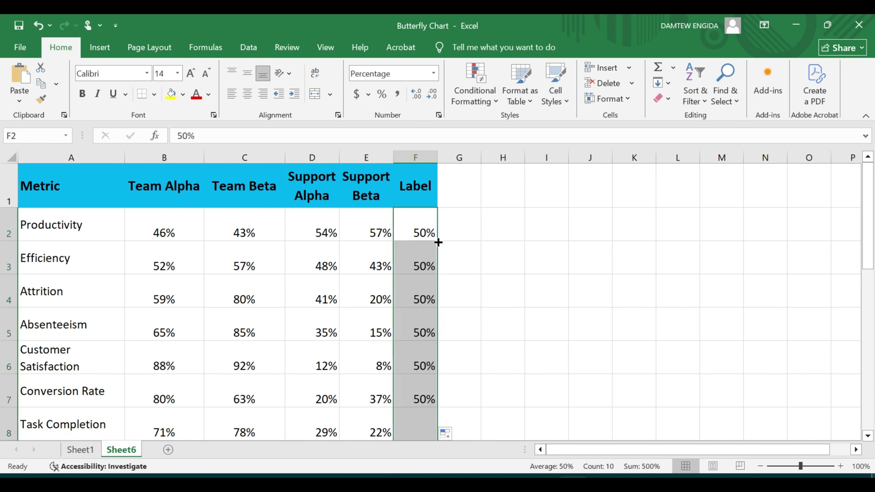
scroll(354, 298, down, 2)
scroll(354, 298, up, 2)
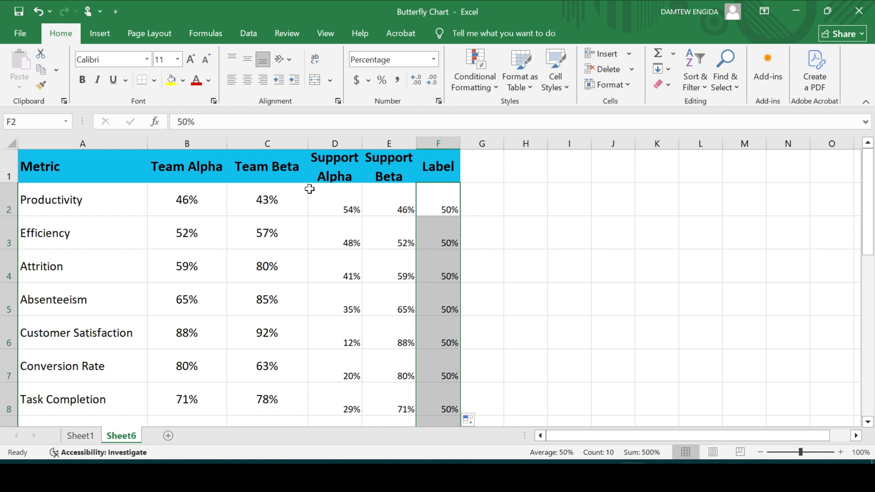
Set the values in B2:F11 to 14 pt, bottom-aligned
drag(204, 199, 426, 180)
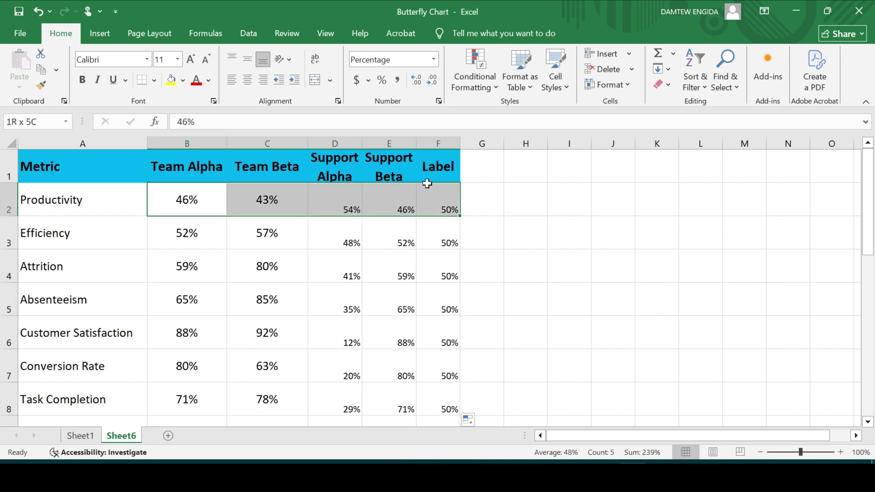
key(ctrl+shift+Down)
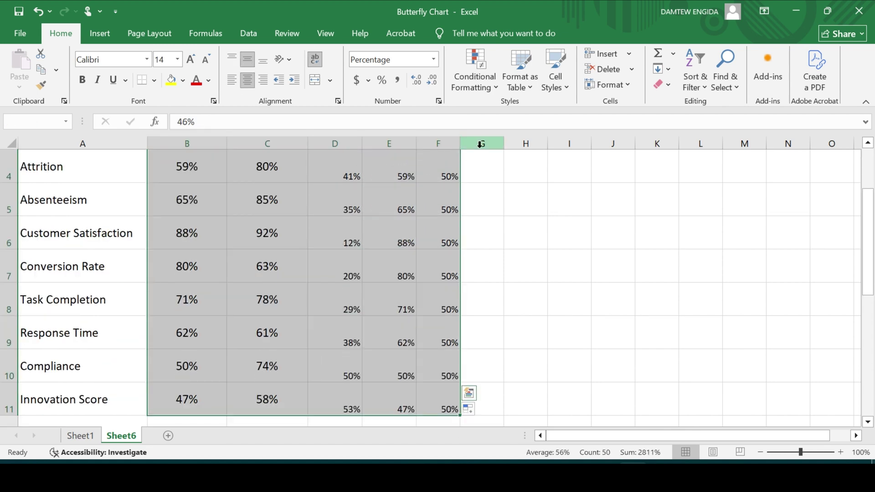
scroll(437, 182, up, 1)
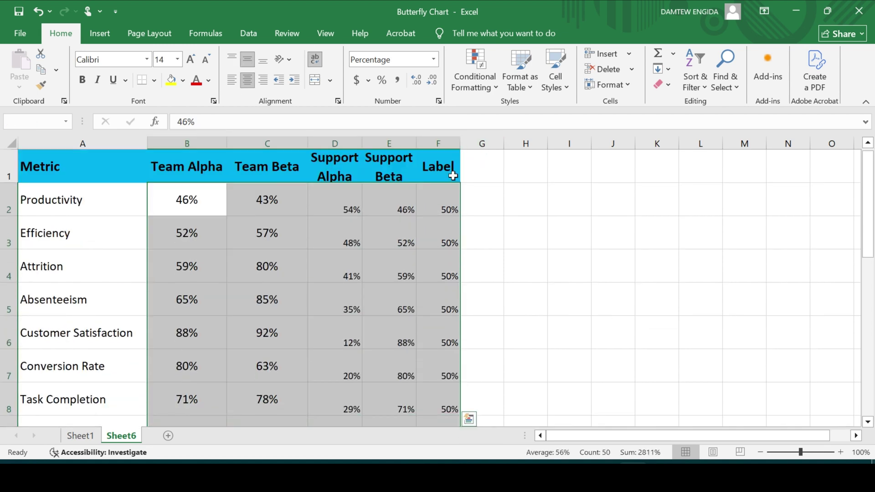
click(178, 60)
click(163, 143)
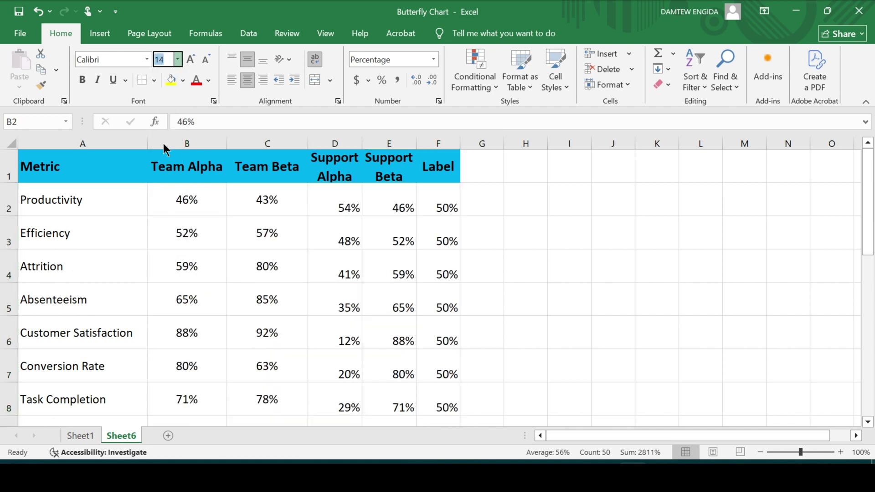
click(246, 60)
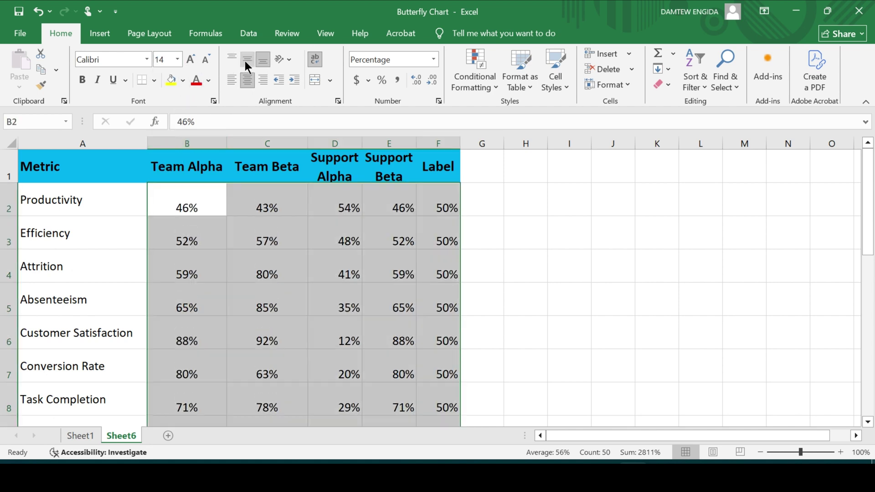
click(561, 232)
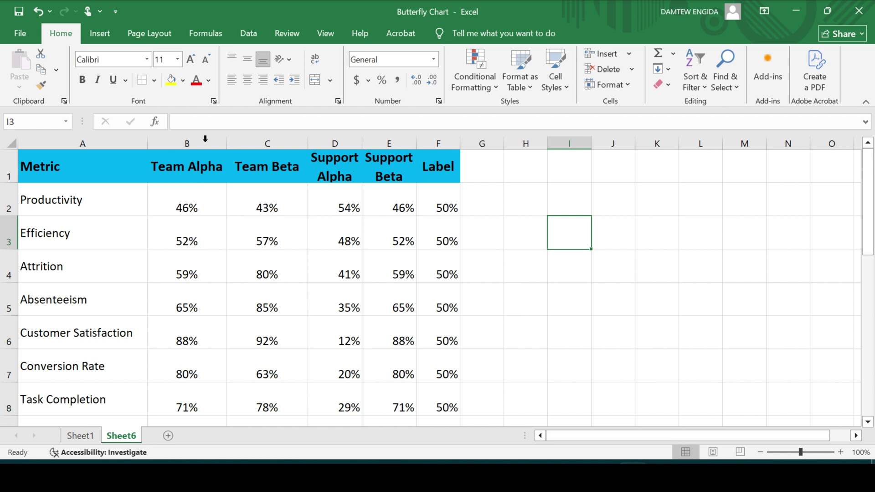
Make the header row taller, narrow column A, and select the whole table
drag(9, 182, 10, 194)
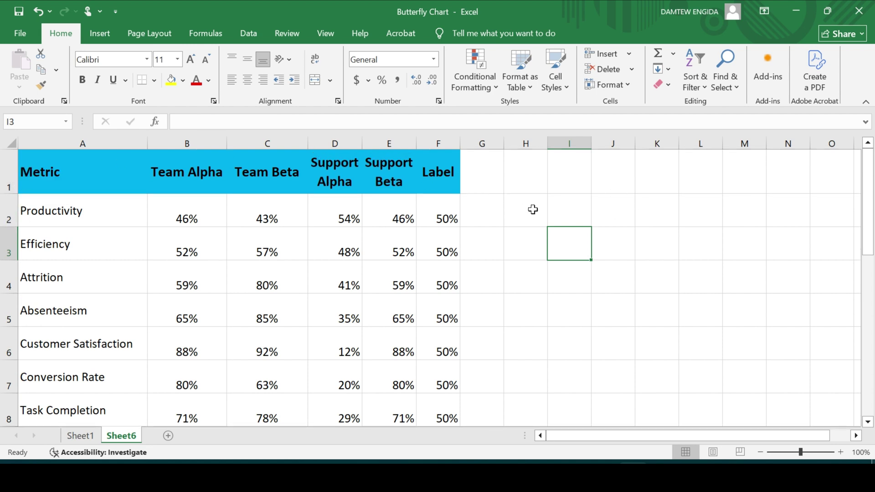
drag(148, 142, 126, 139)
drag(39, 163, 419, 194)
key(ctrl+shift+Down)
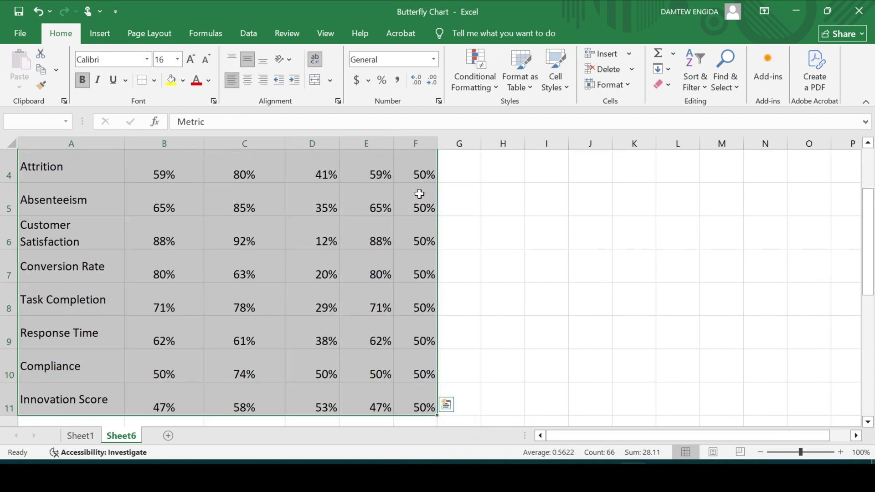
scroll(404, 260, up, 1)
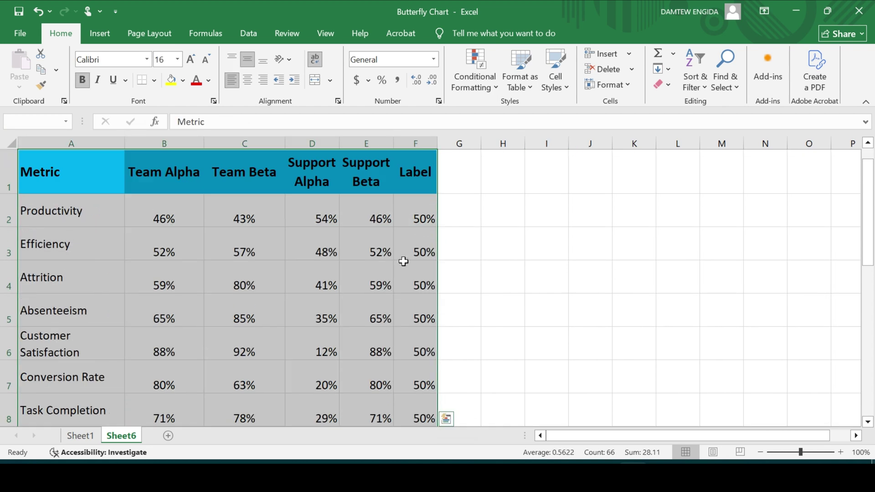
Insert a stacked bar chart of A1:F11, then move it beside the table and enlarge it
click(105, 36)
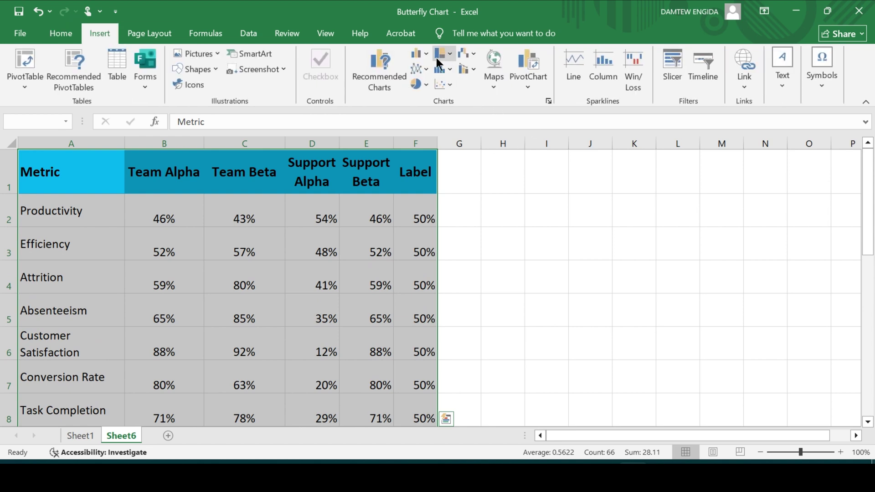
click(426, 52)
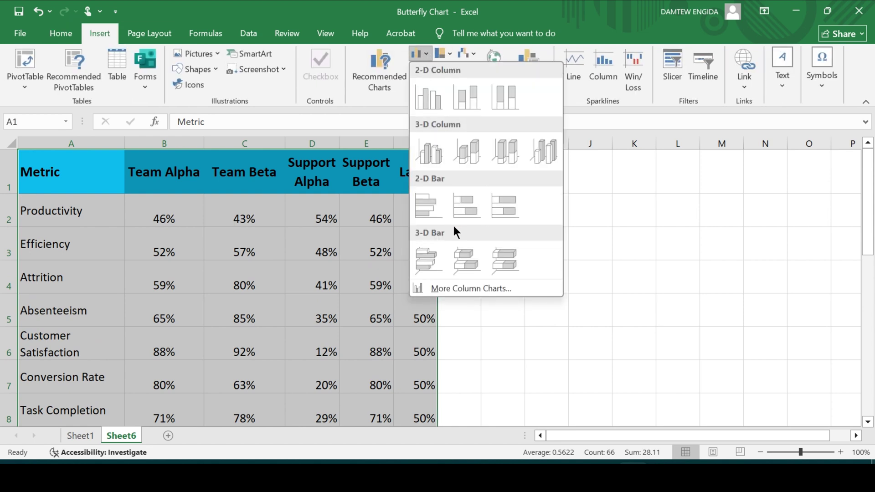
click(466, 207)
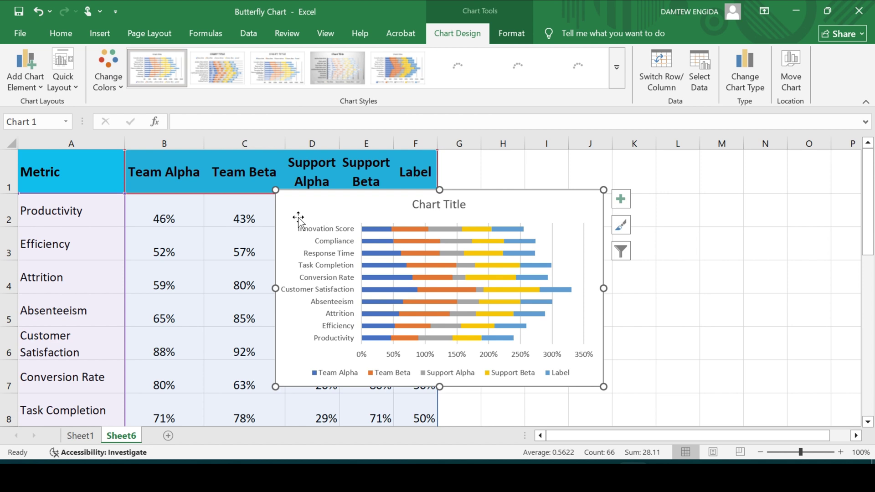
drag(290, 210, 489, 211)
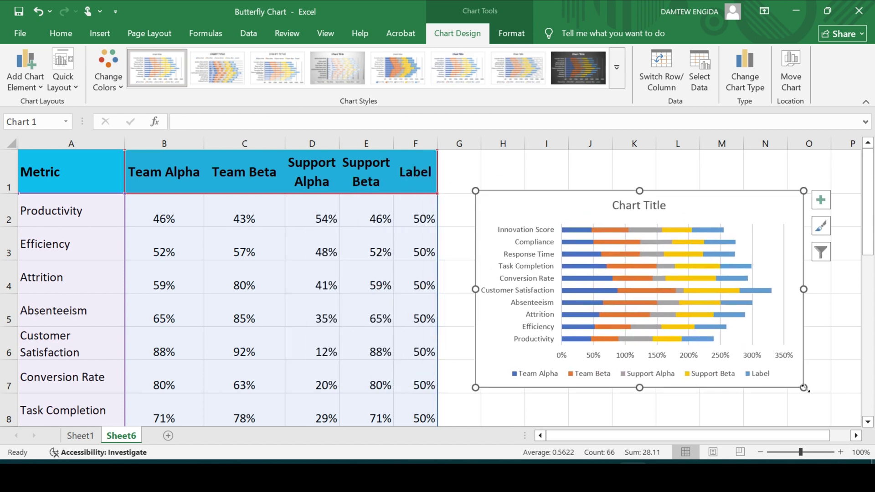
drag(804, 388, 839, 417)
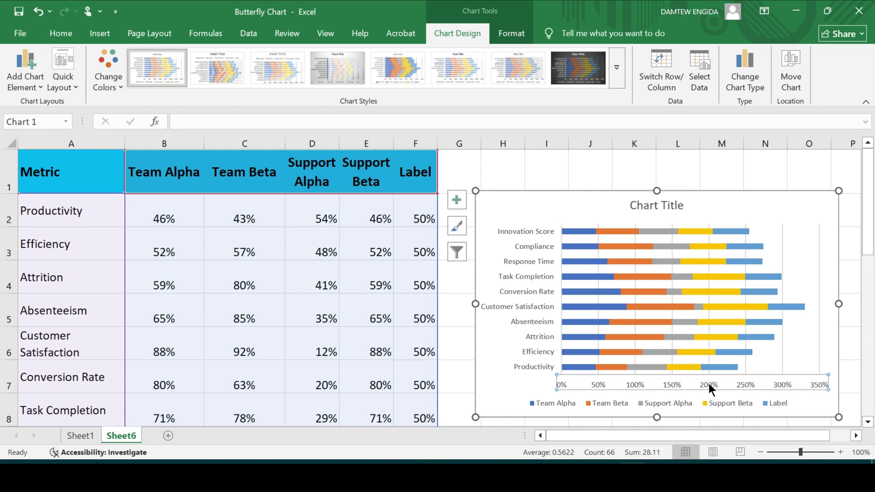
Set the horizontal axis maximum bound to 3.0
right_click(710, 384)
click(754, 376)
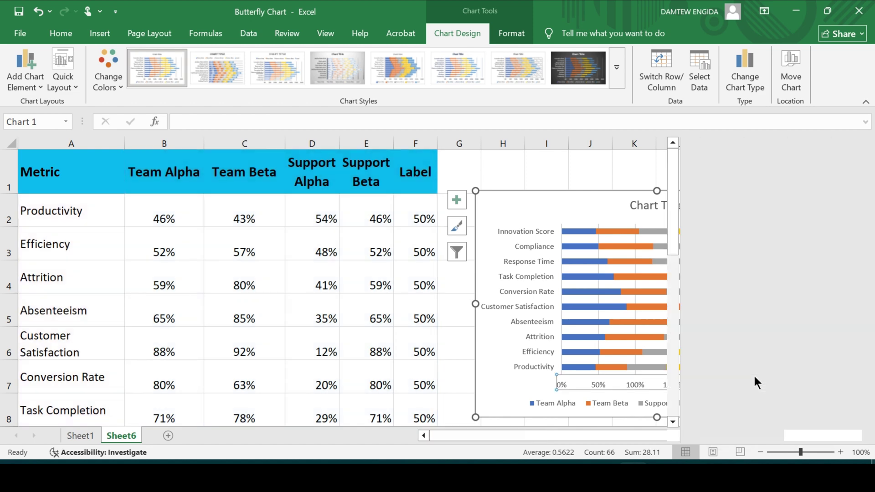
click(780, 291)
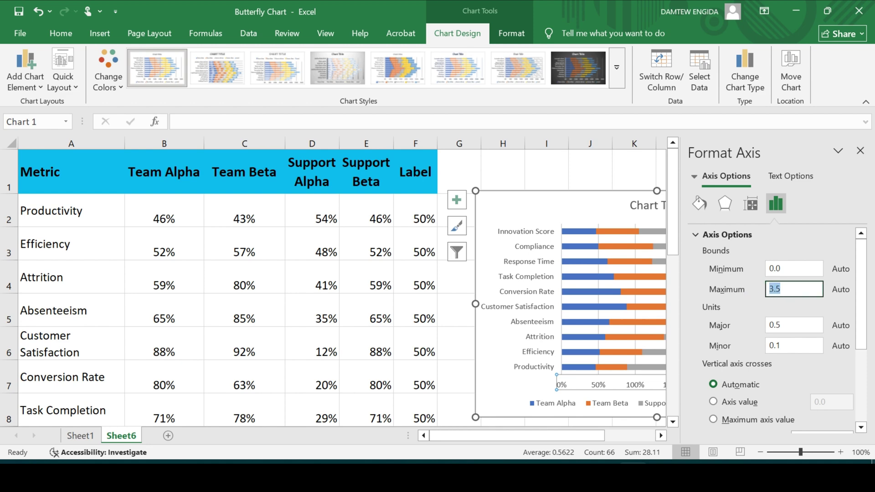
text(3)
key(Return)
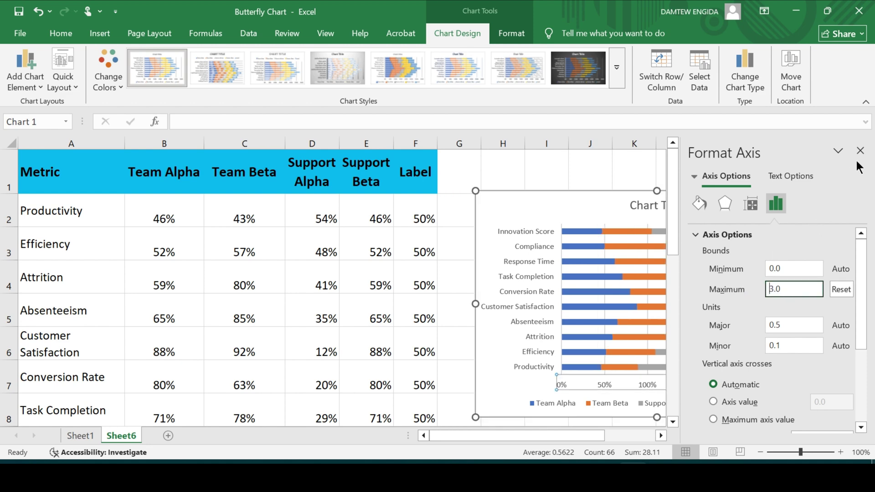
click(860, 150)
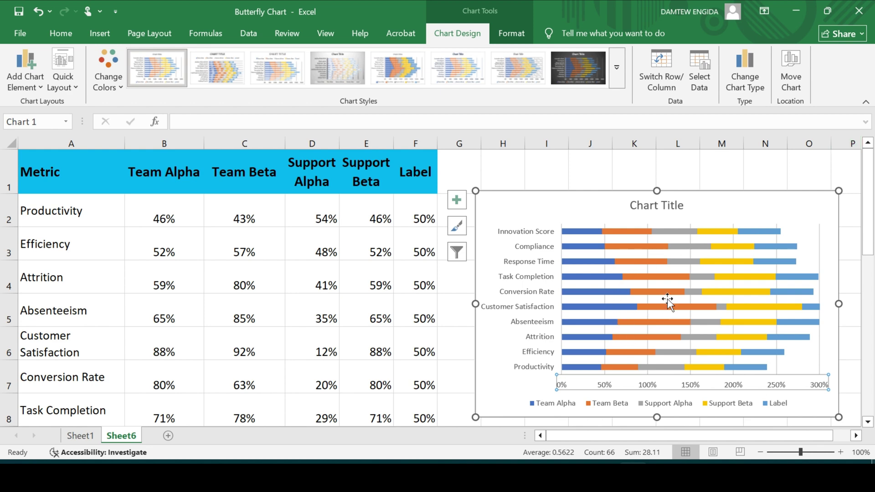
Set the data series gap width to 30%
click(611, 230)
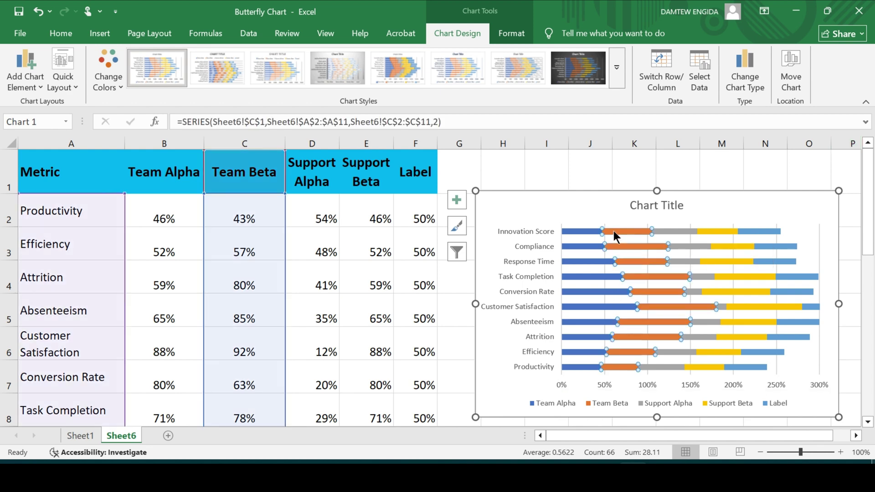
right_click(613, 231)
click(666, 359)
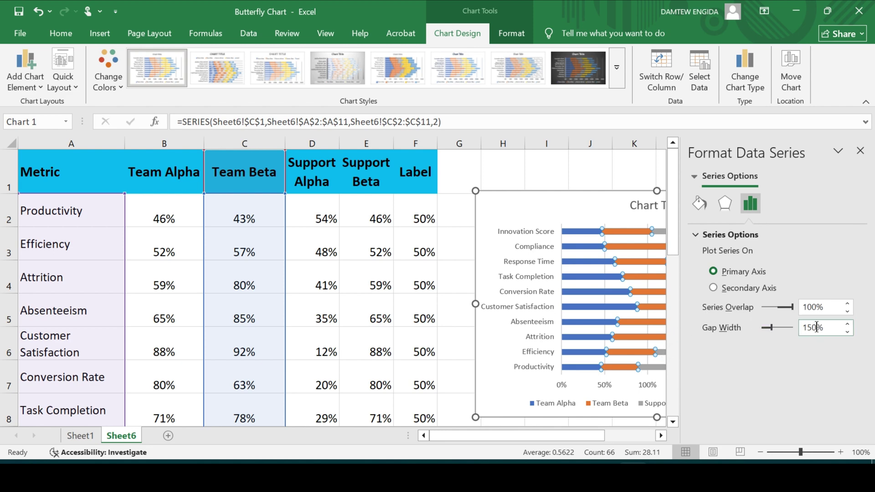
text(30)
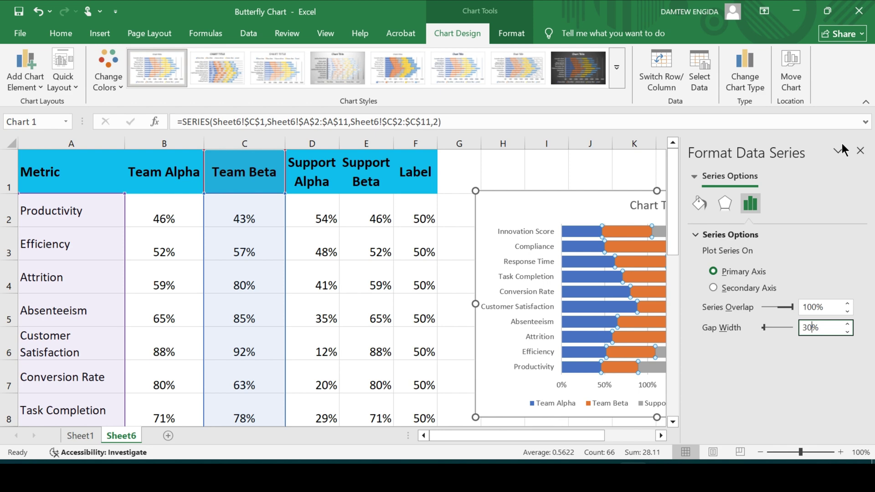
click(859, 151)
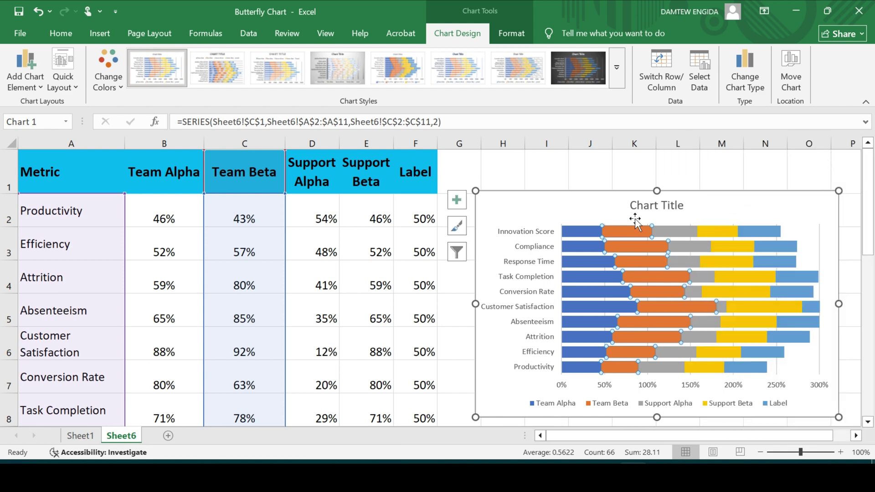
Delete the chart title and make the chart taller
click(641, 206)
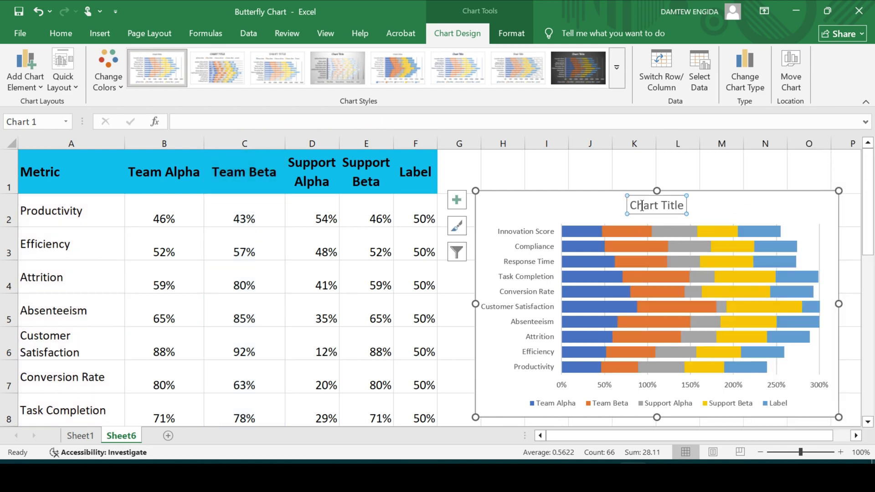
key(Delete)
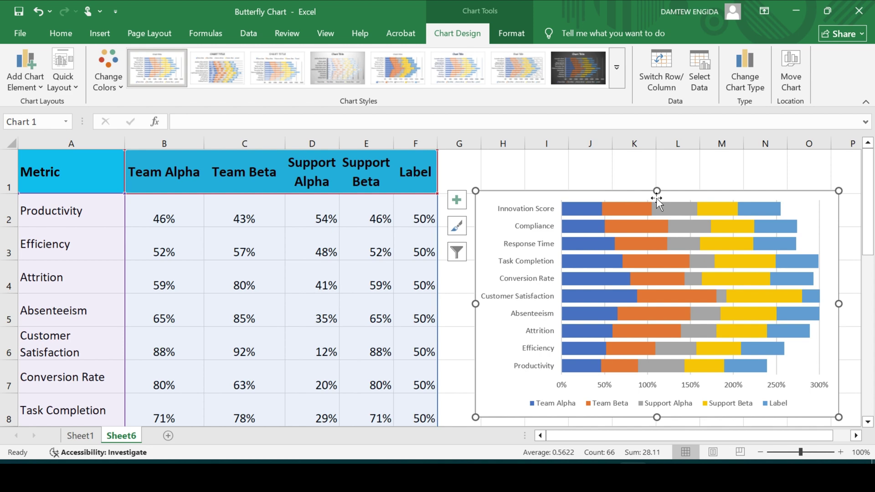
drag(657, 188, 657, 170)
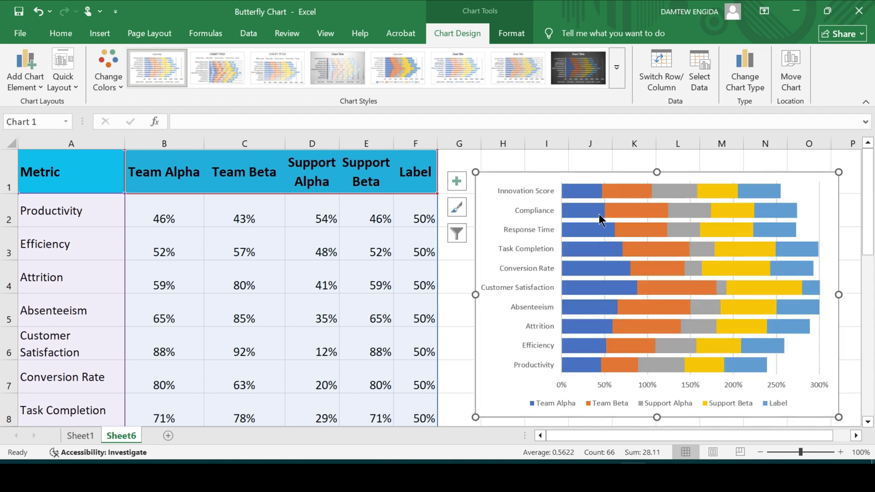
Move Support Alpha to the top and Label to third place in the series order
right_click(489, 209)
click(548, 271)
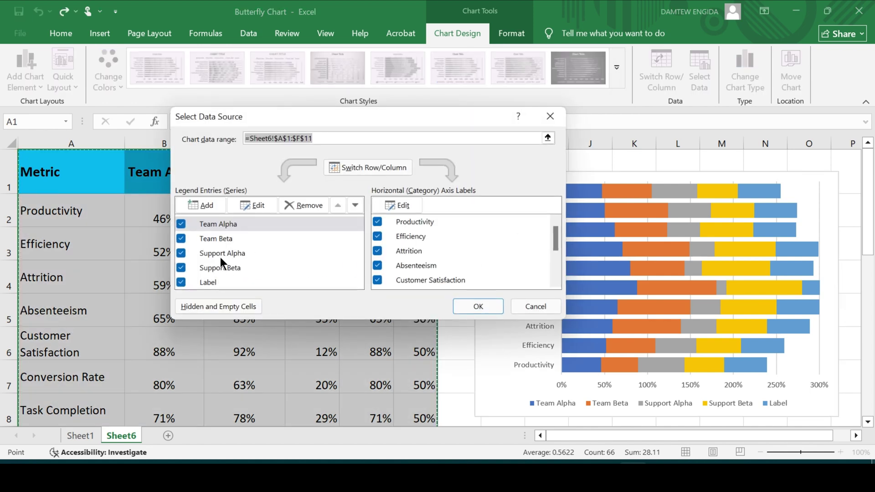
click(220, 253)
click(338, 205)
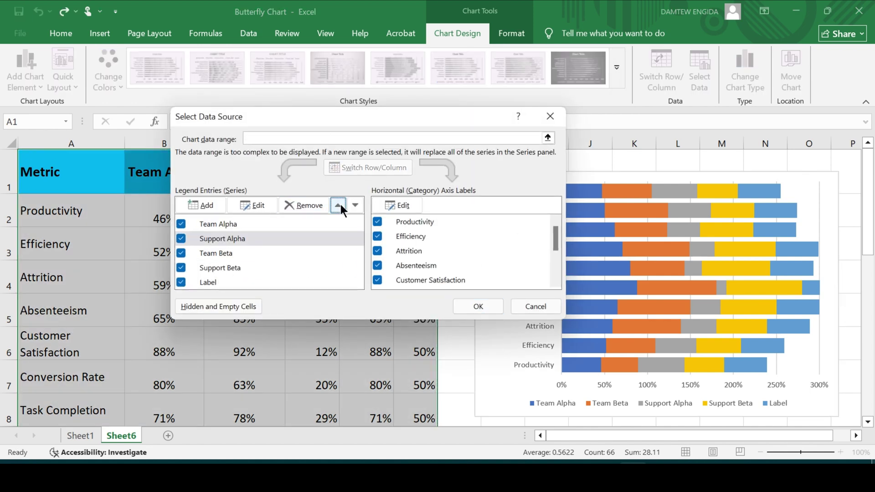
click(340, 205)
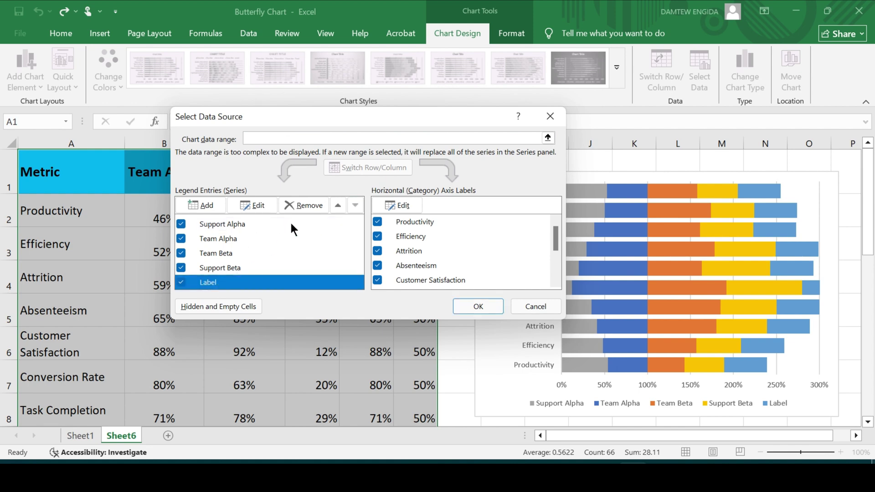
click(338, 205)
click(337, 205)
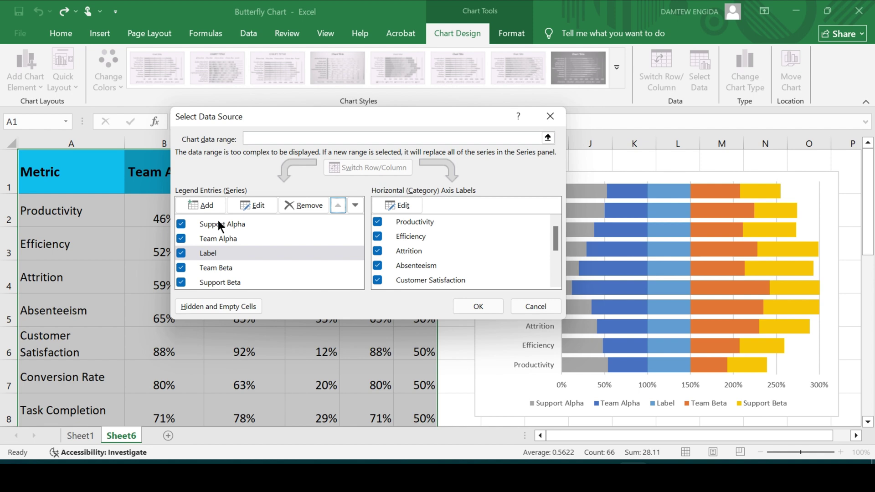
click(479, 307)
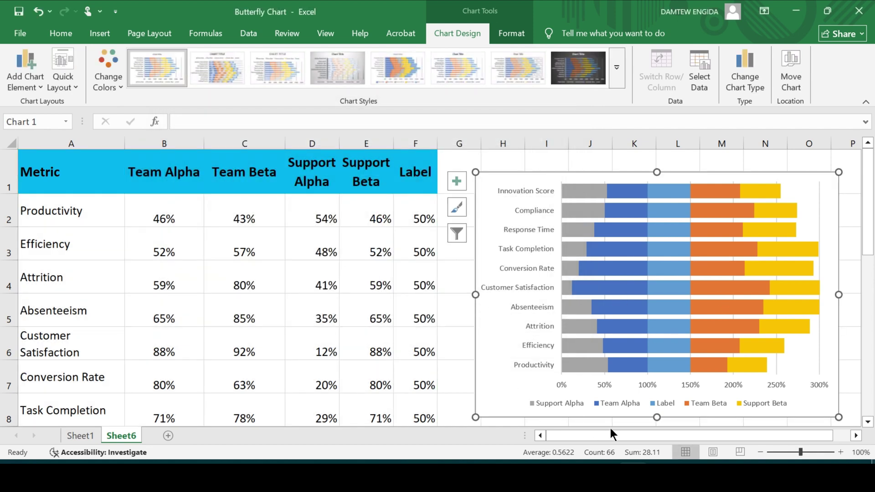
Set No fill on the Support Alpha, Support Beta and Label series
click(587, 194)
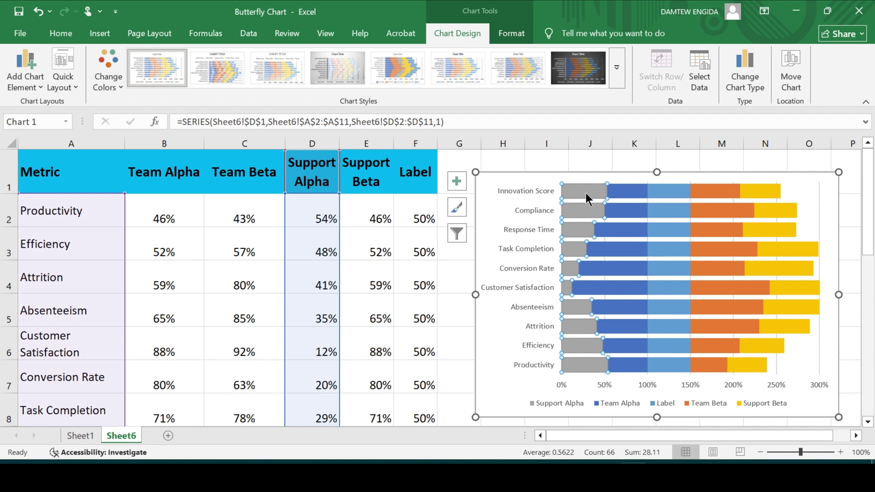
right_click(586, 193)
click(620, 324)
click(708, 205)
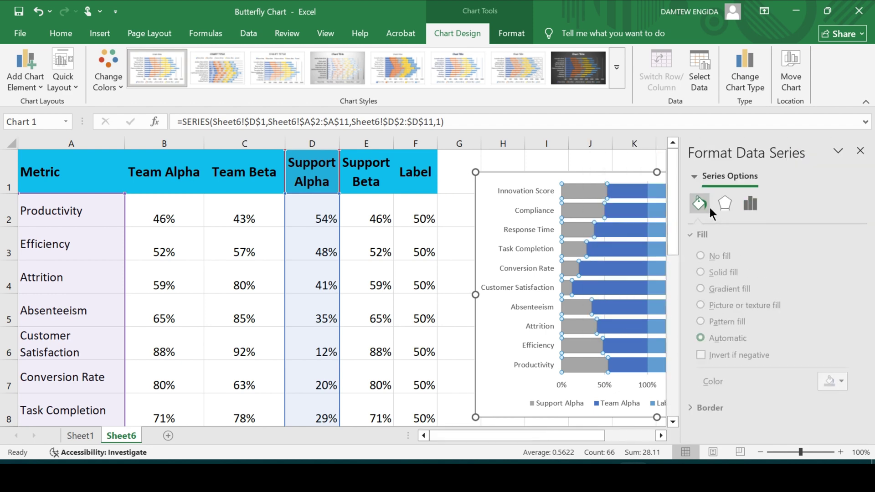
click(709, 254)
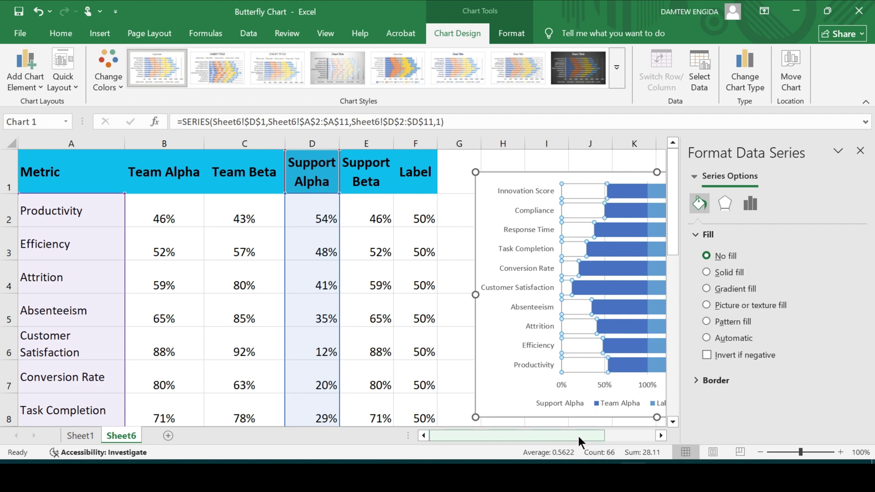
drag(578, 436, 675, 441)
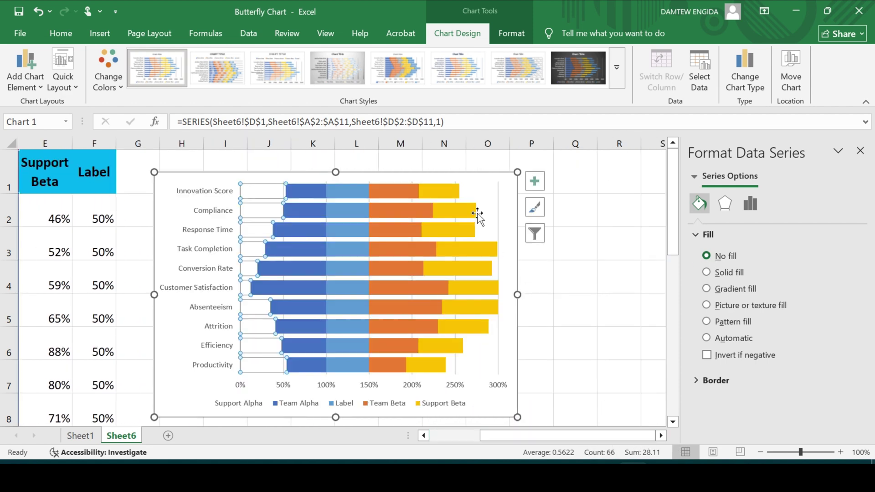
click(445, 192)
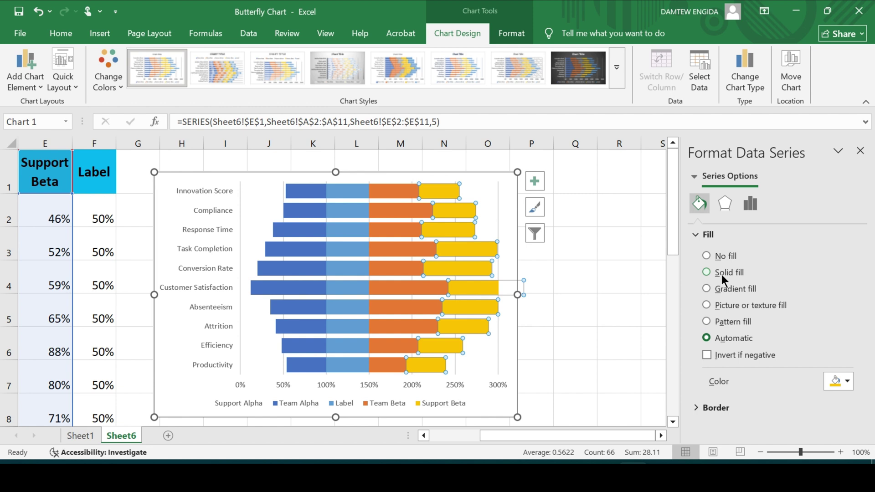
click(706, 255)
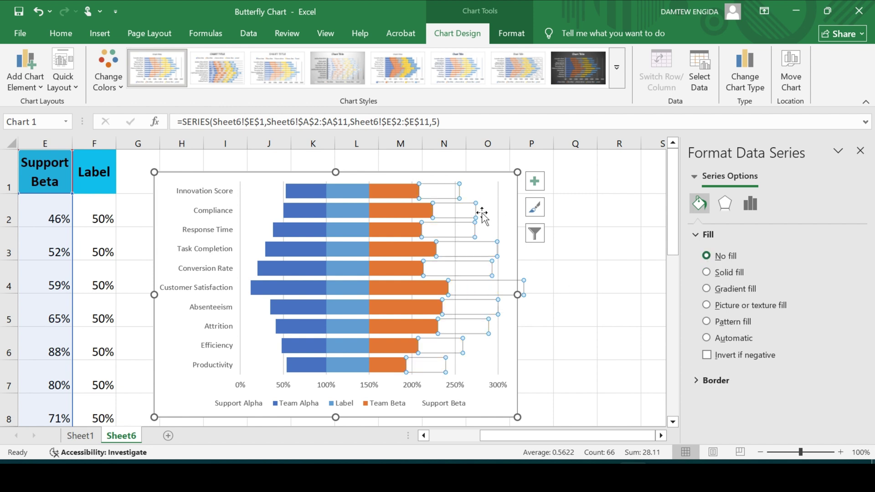
click(352, 193)
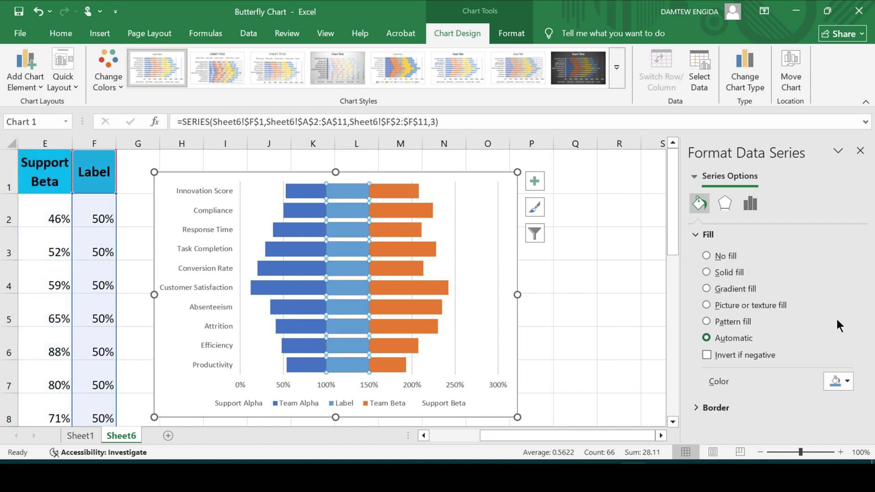
click(707, 256)
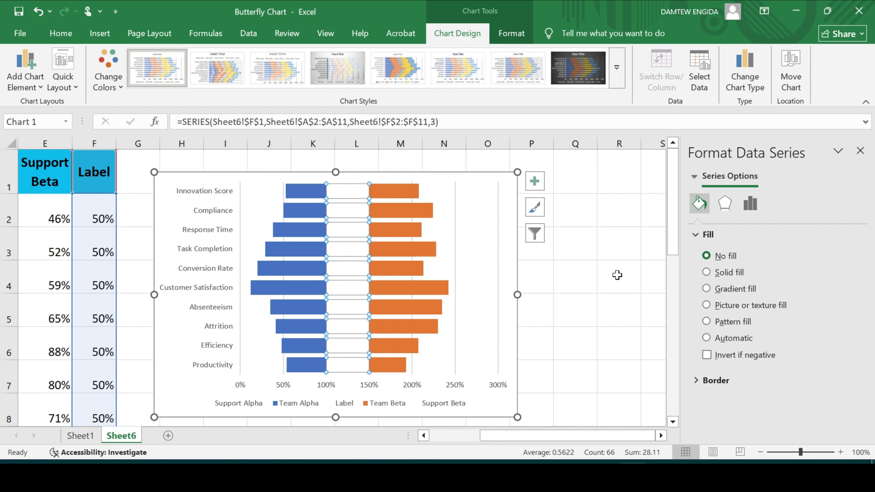
click(601, 280)
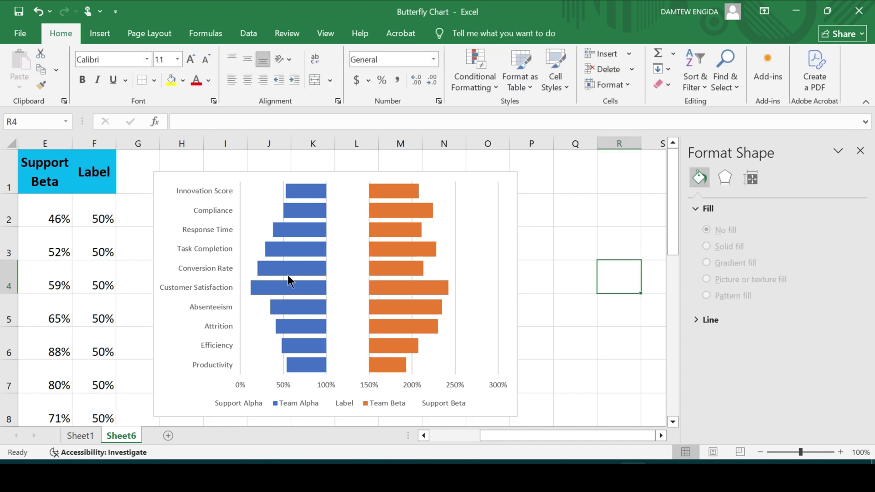
Add data labels to the Team Alpha bars and make them white and bold
click(298, 189)
right_click(300, 190)
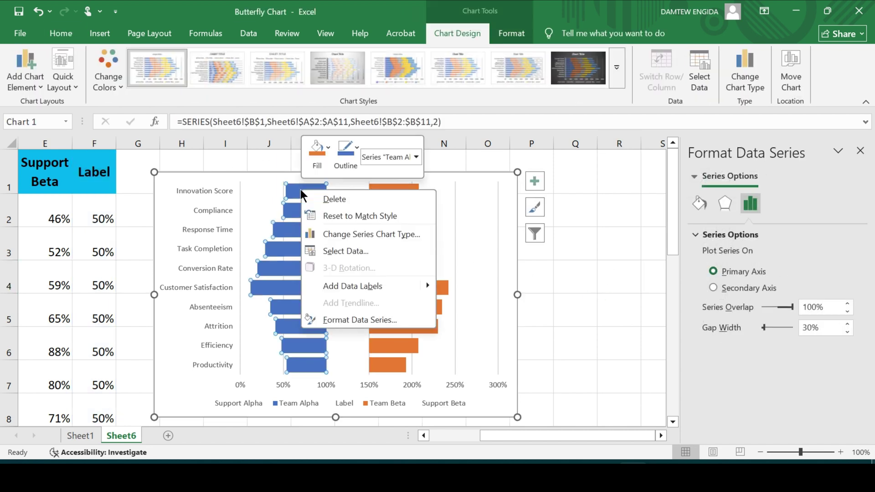
mouse_move(426, 286)
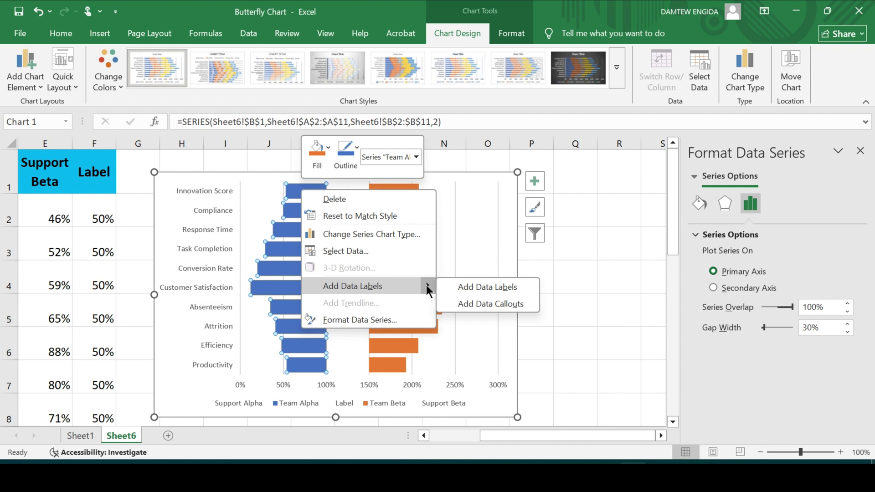
click(492, 288)
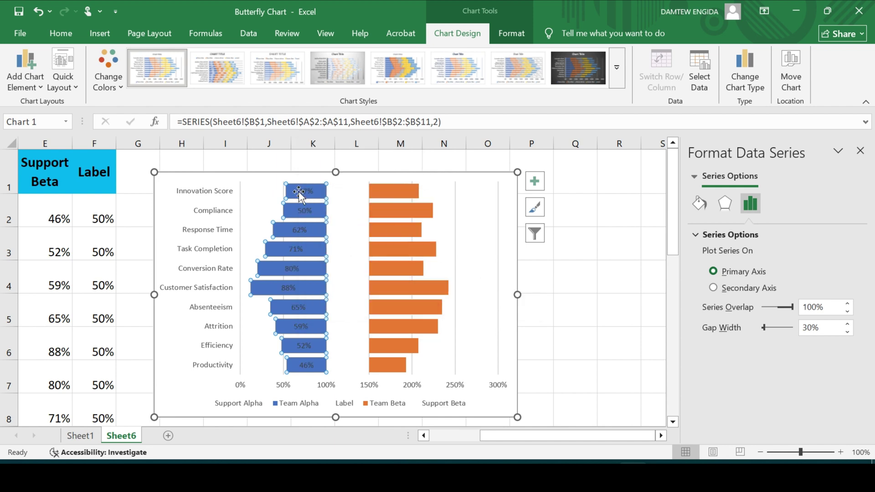
click(299, 191)
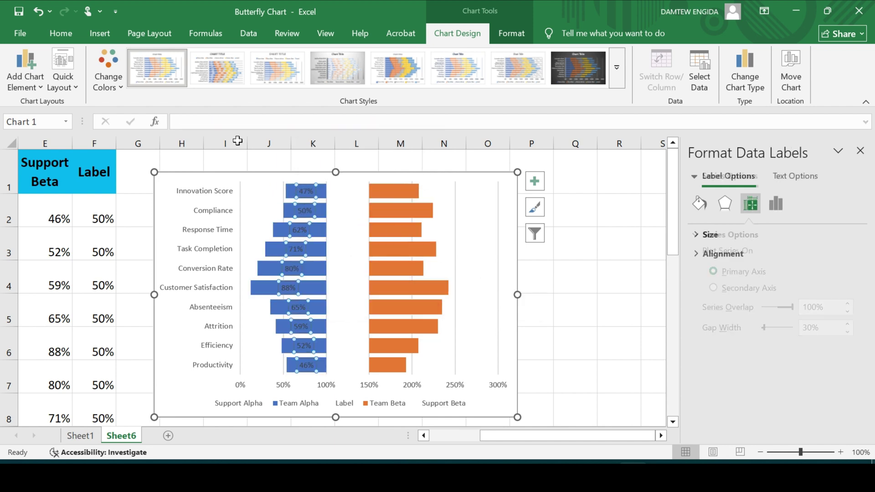
click(59, 35)
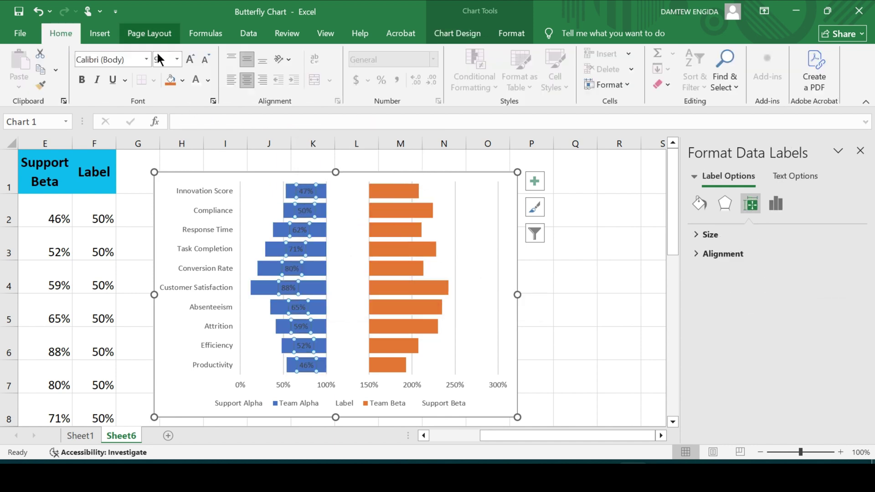
click(196, 80)
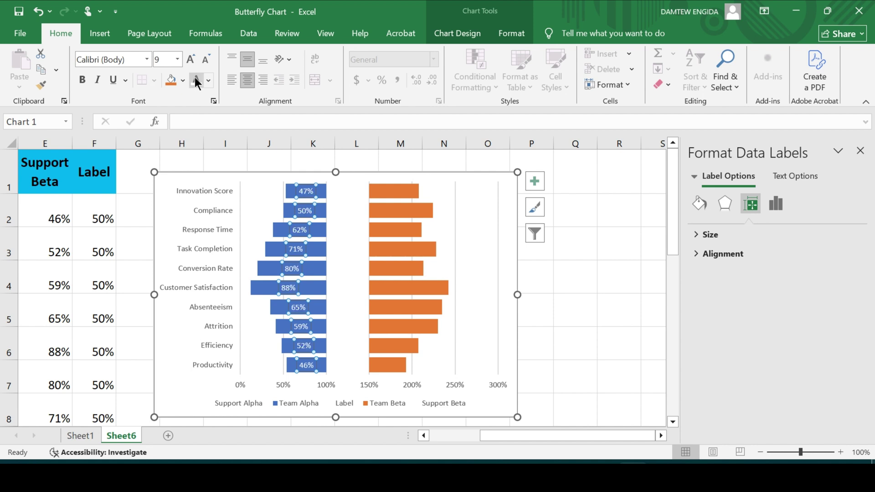
click(83, 80)
Add data labels to the Team Beta bars and delete the vertical category axis labels
click(398, 191)
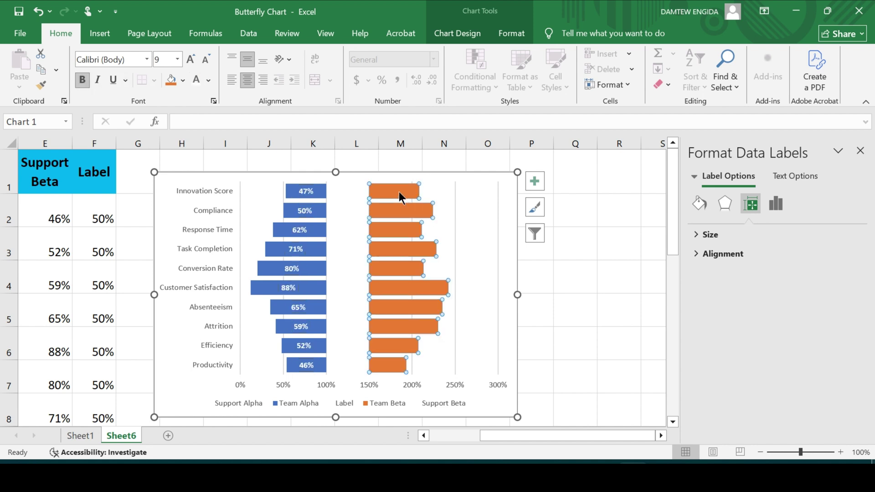
right_click(398, 192)
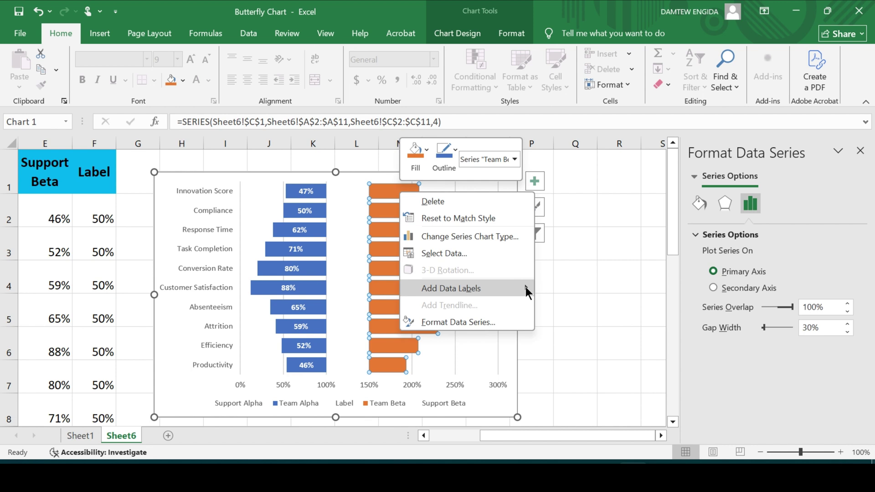
click(584, 286)
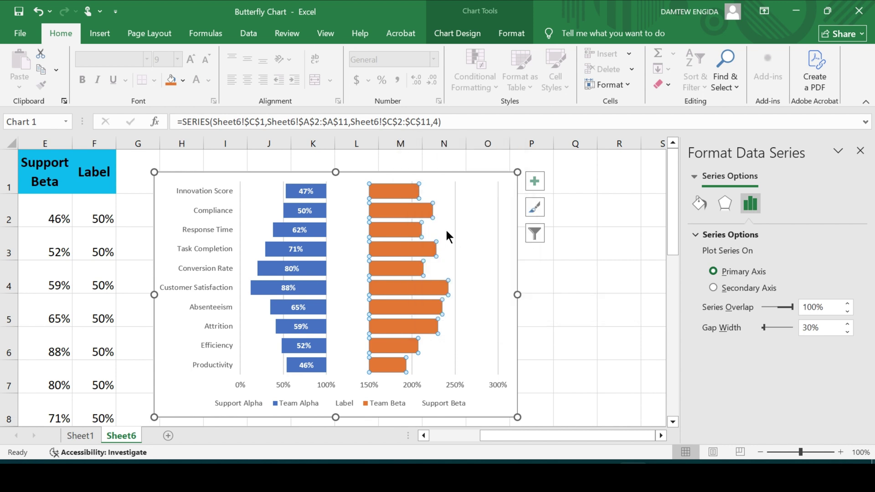
click(397, 190)
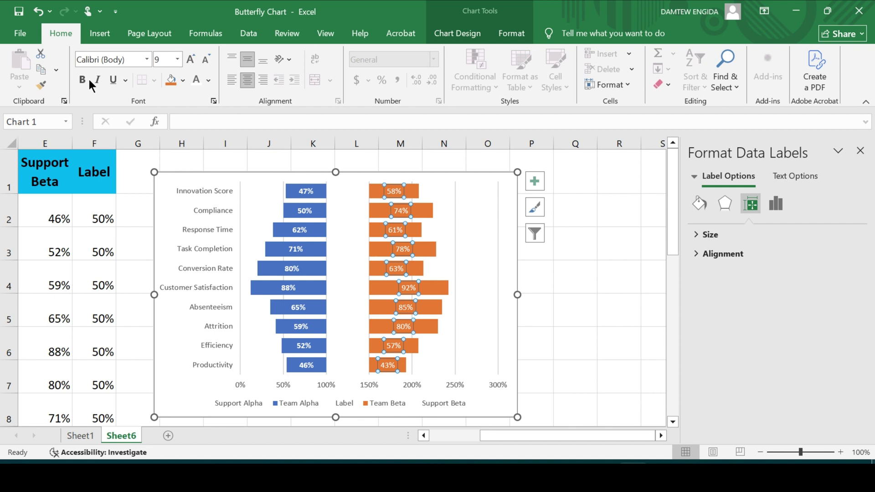
click(352, 189)
click(201, 191)
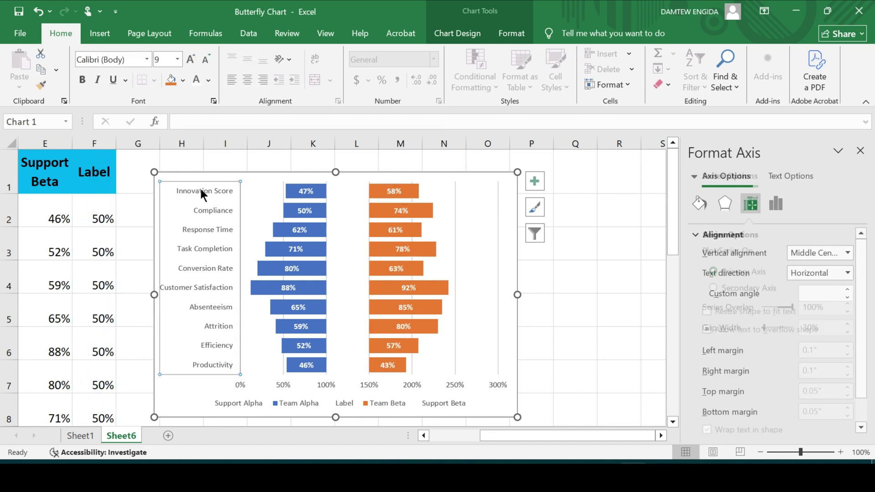
key(Delete)
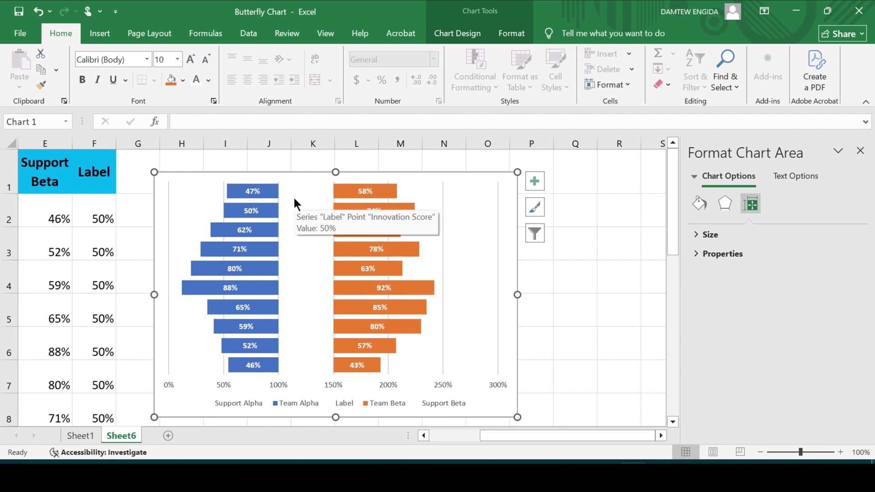
Change the horizontal axis maximum bound from 3.0 to 2.5
click(381, 387)
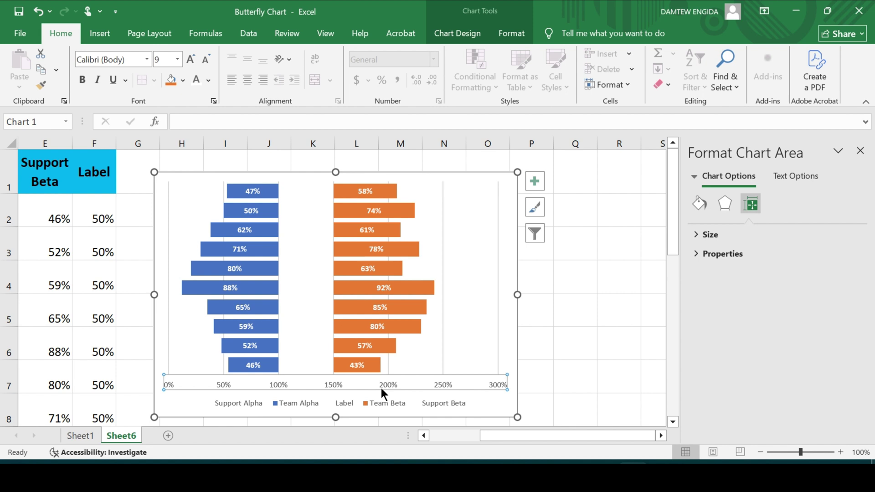
right_click(385, 387)
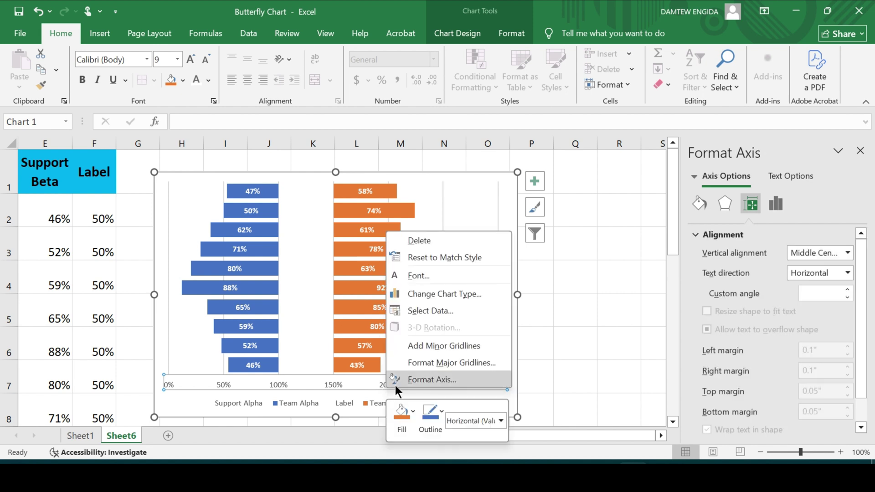
click(780, 200)
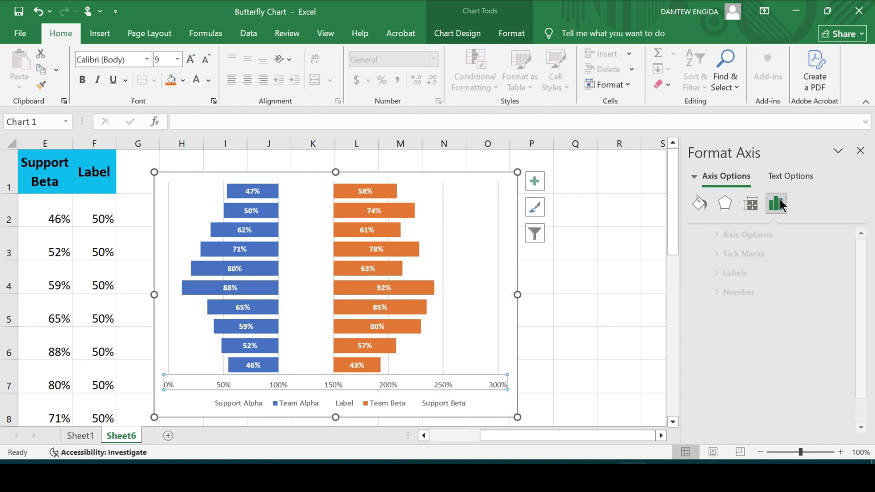
right_click(396, 403)
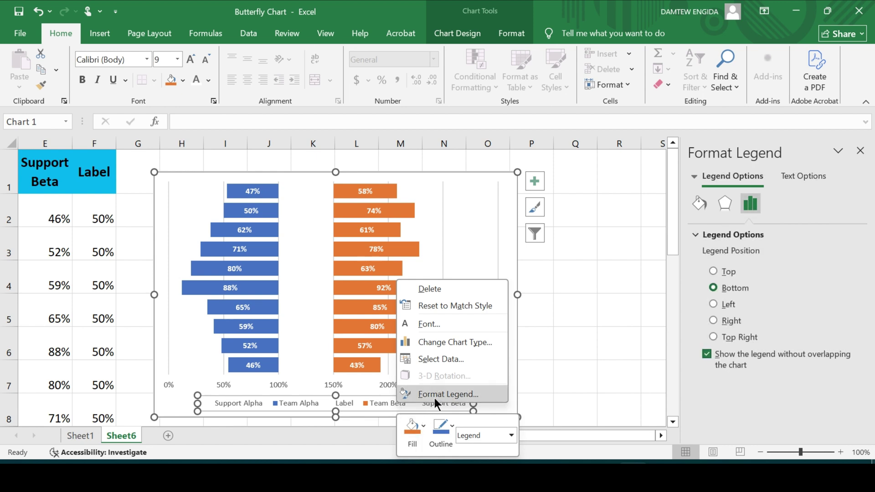
click(357, 382)
click(394, 386)
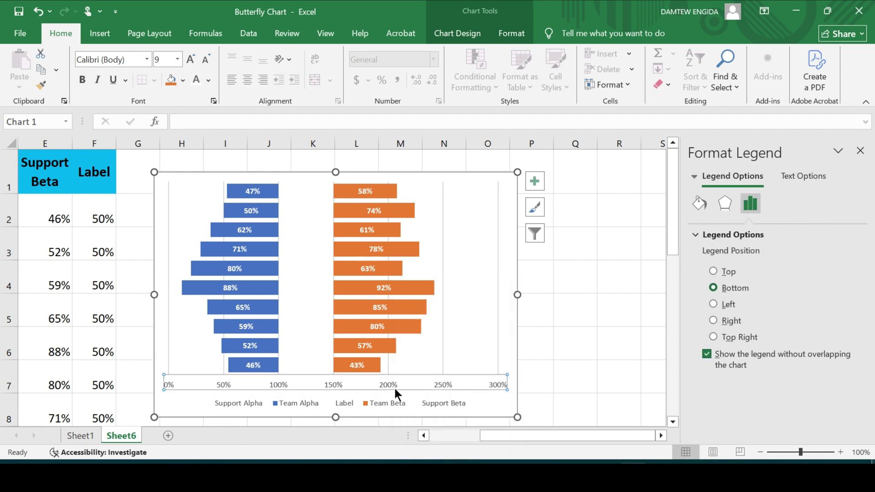
right_click(394, 382)
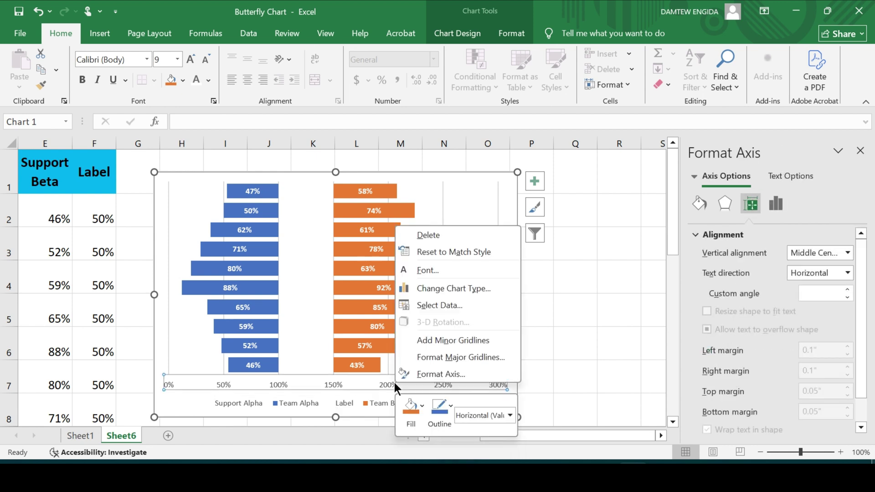
click(458, 373)
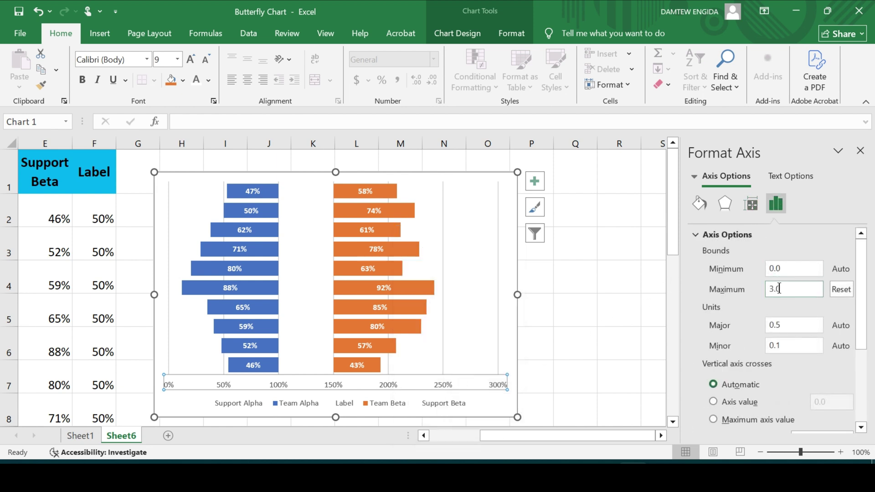
double_click(779, 288)
text(2.5)
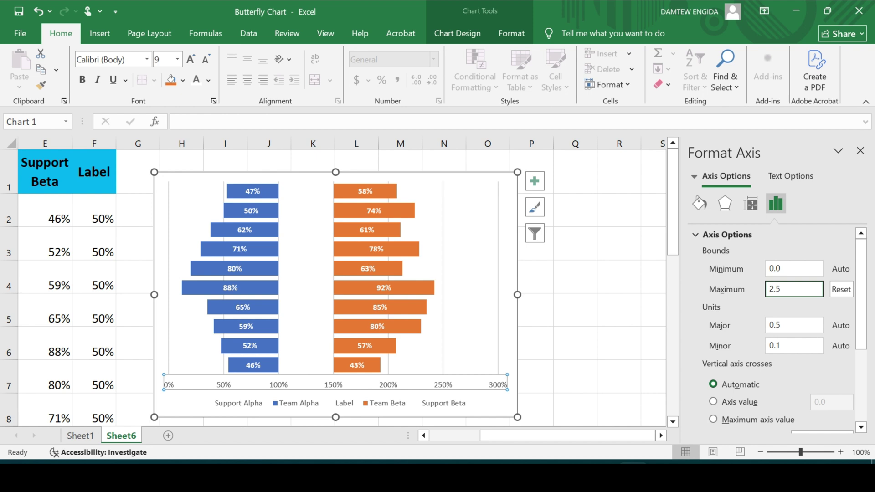
key(Return)
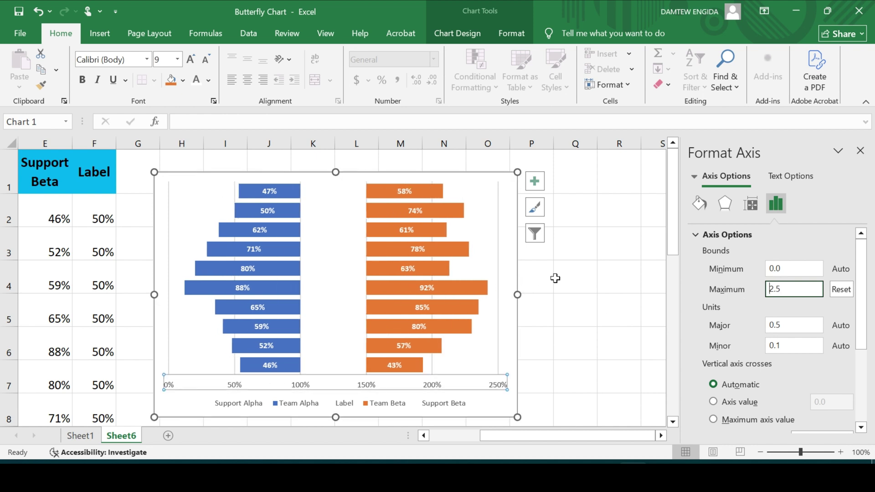
click(555, 278)
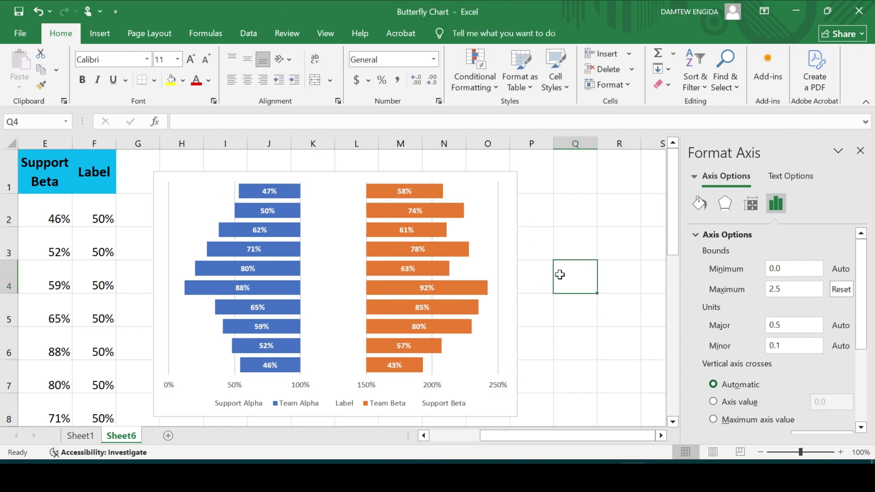
Add data labels to the Label series in the chart centre
click(323, 195)
right_click(341, 195)
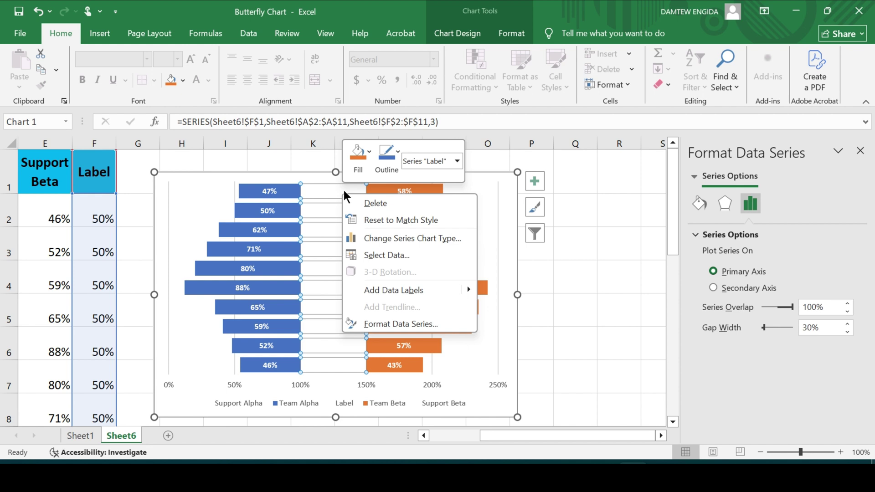
mouse_move(474, 290)
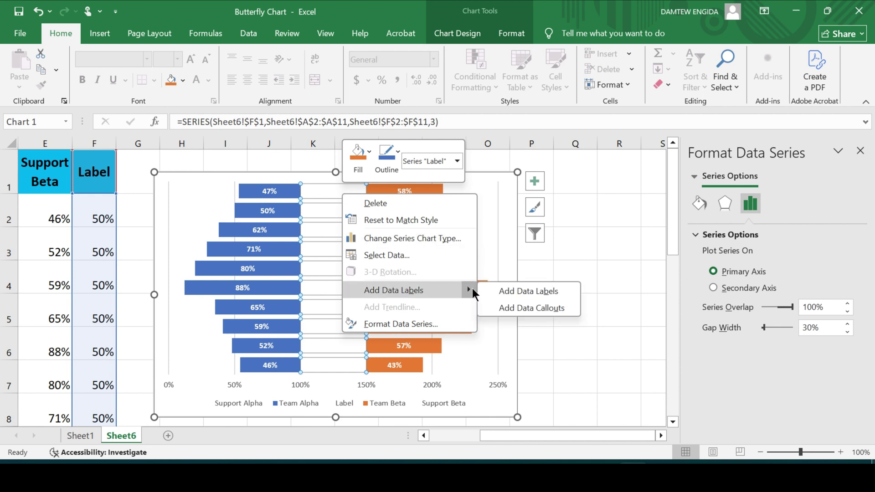
click(545, 291)
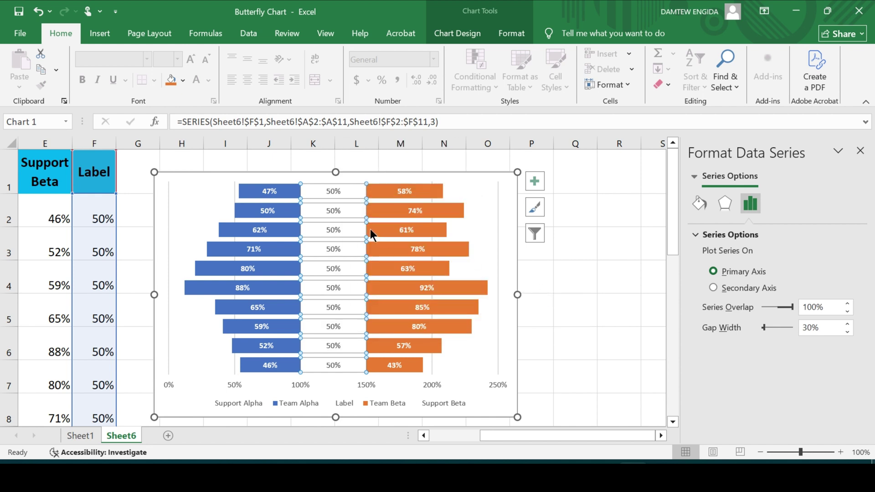
Make the Label series' data labels show the category names from cells A2:A11
click(333, 193)
right_click(333, 193)
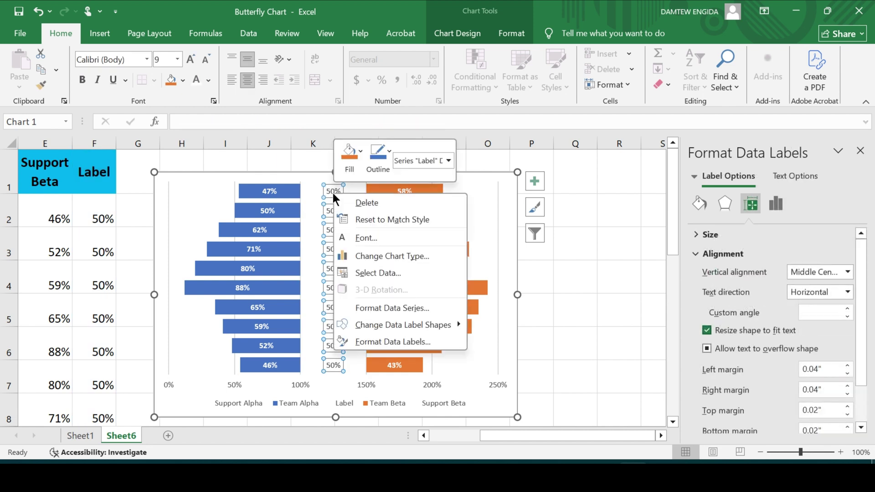
click(402, 343)
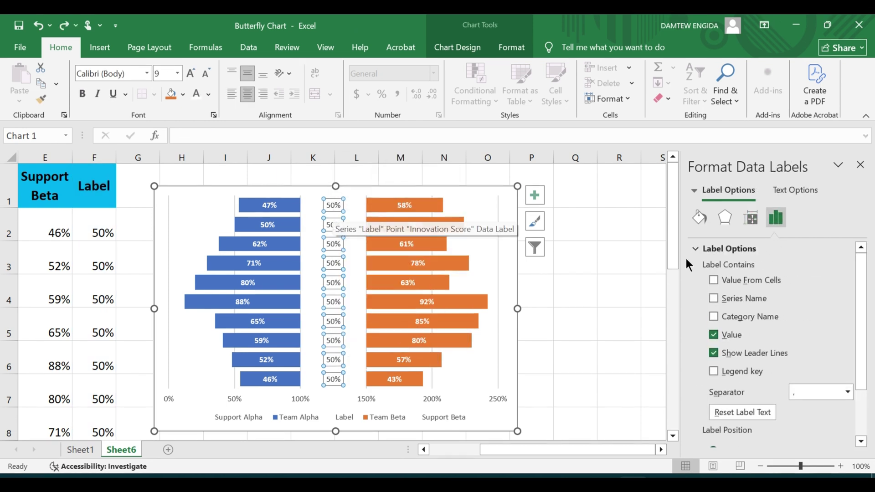
click(714, 280)
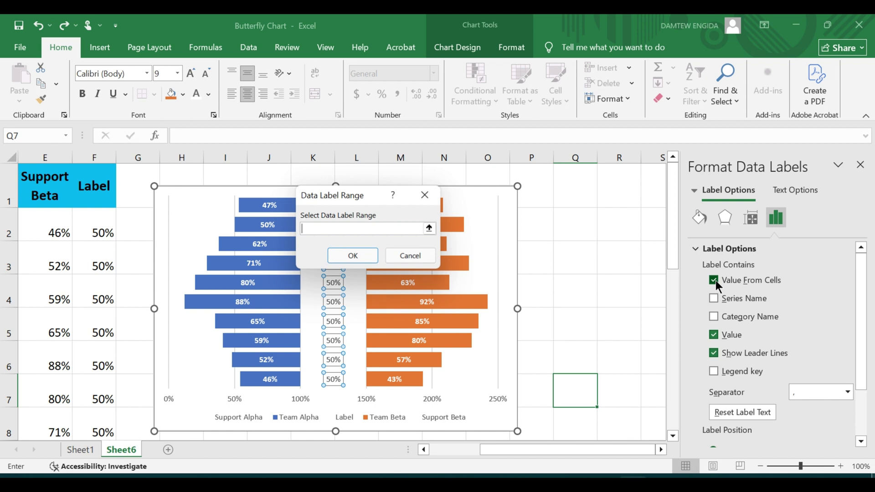
click(430, 229)
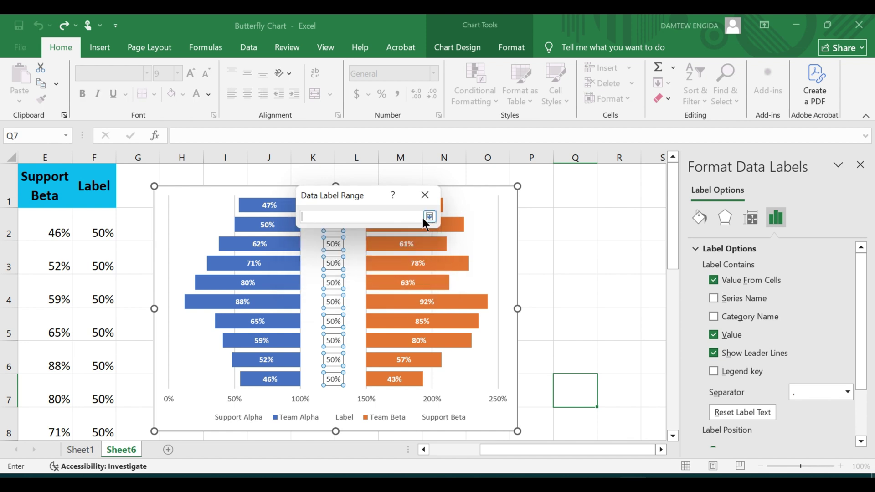
drag(491, 453, 337, 455)
drag(82, 224, 95, 404)
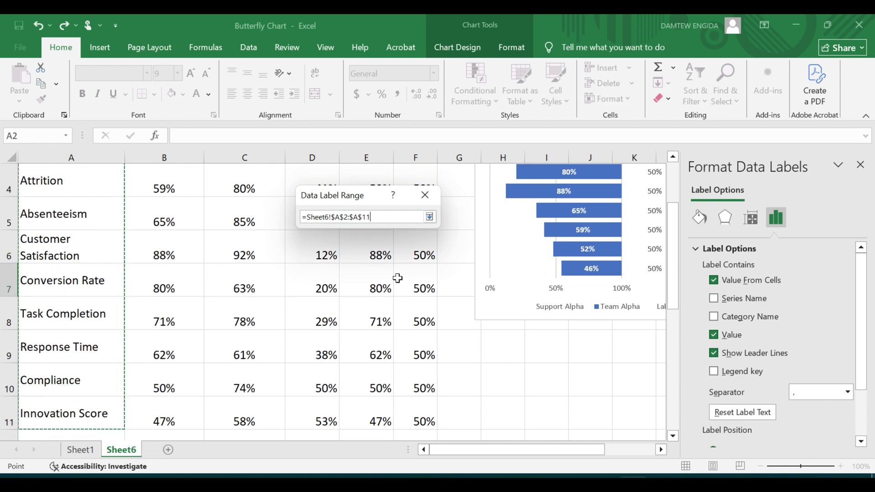
click(430, 217)
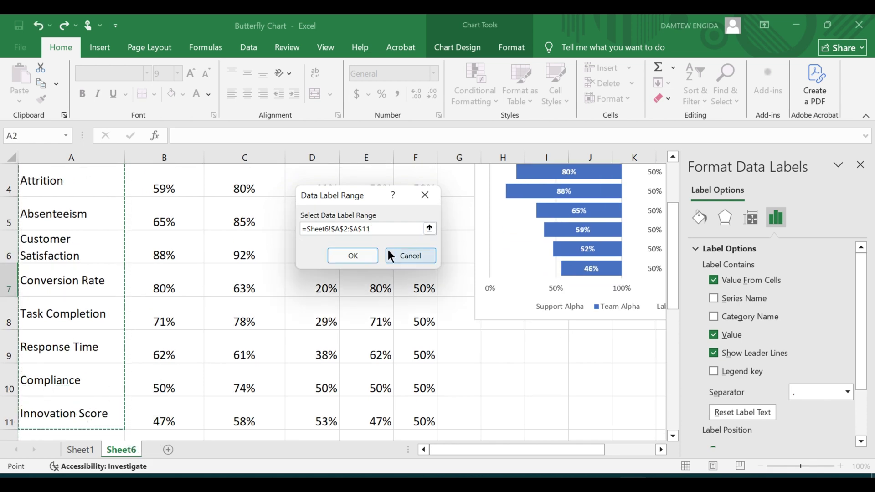
click(365, 256)
Make the category labels bold and one font size larger
drag(487, 453, 559, 450)
scroll(381, 290, up, 1)
scroll(539, 266, up, 1)
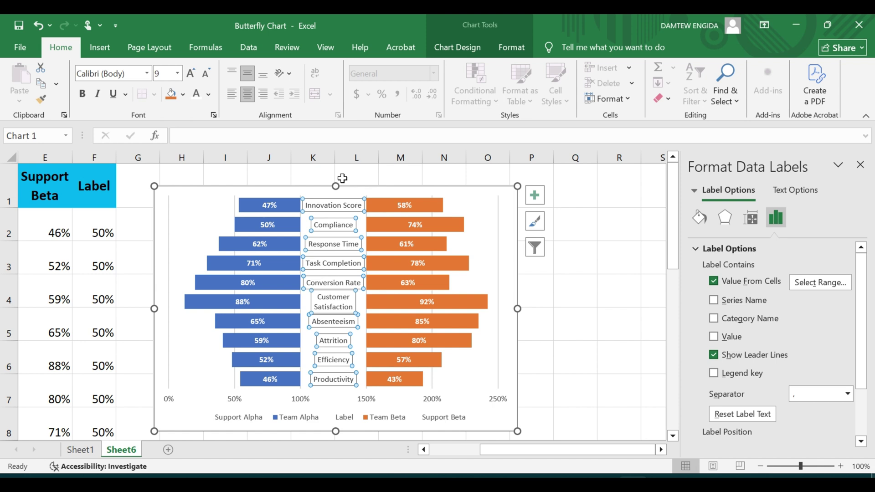
click(83, 94)
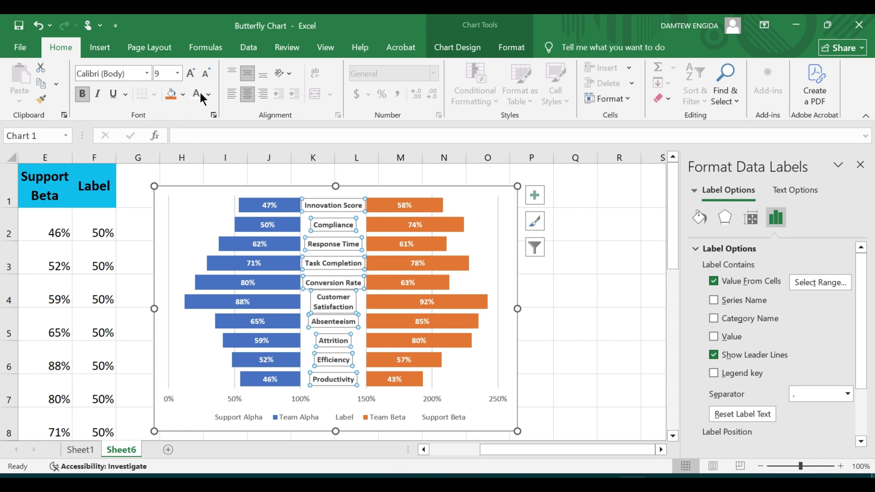
click(192, 72)
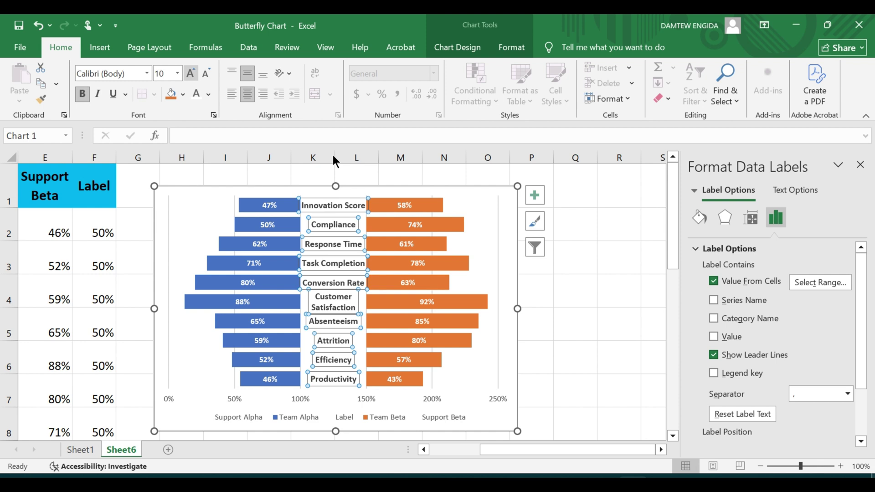
Place the legend at Top Right and delete its Support Beta, Label and Support Alpha entries
click(442, 416)
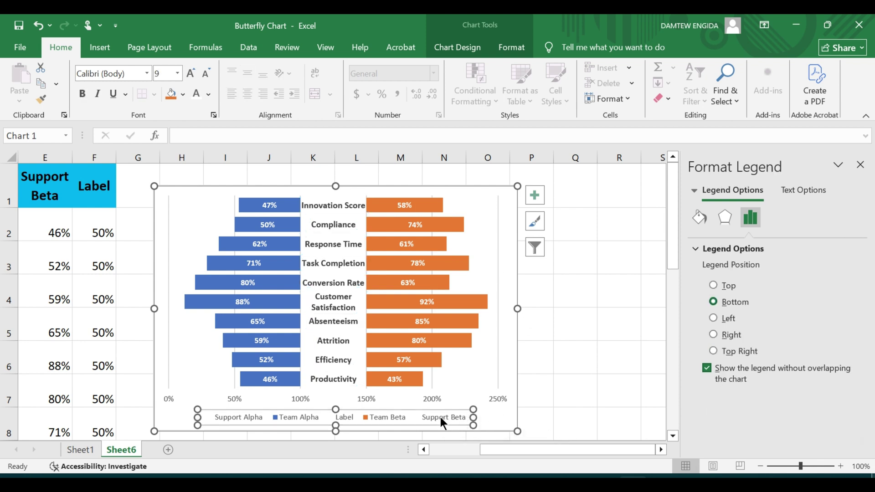
click(714, 351)
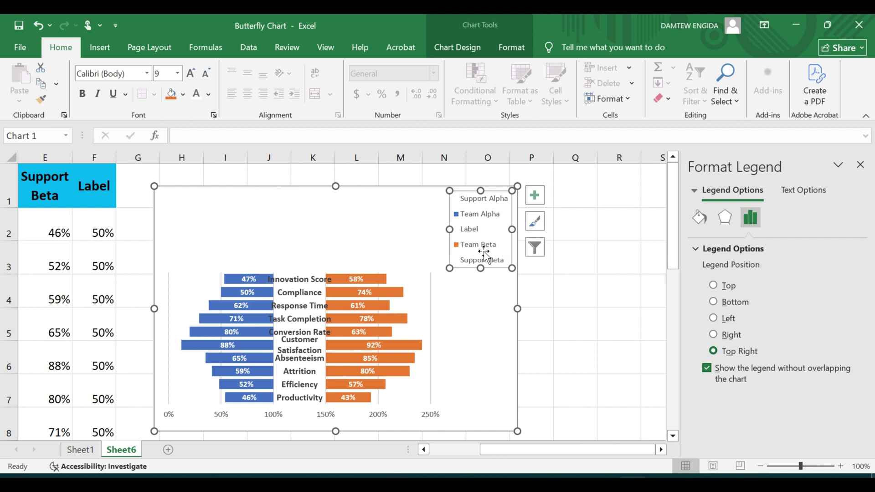
click(483, 260)
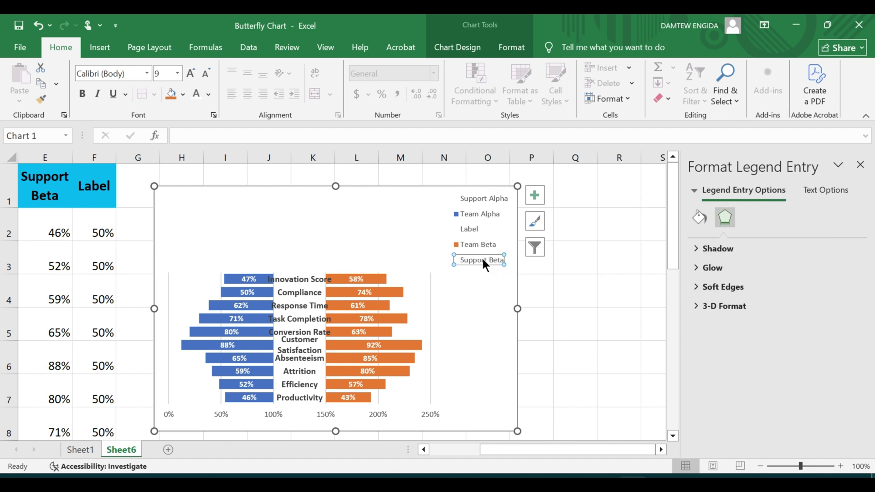
key(Delete)
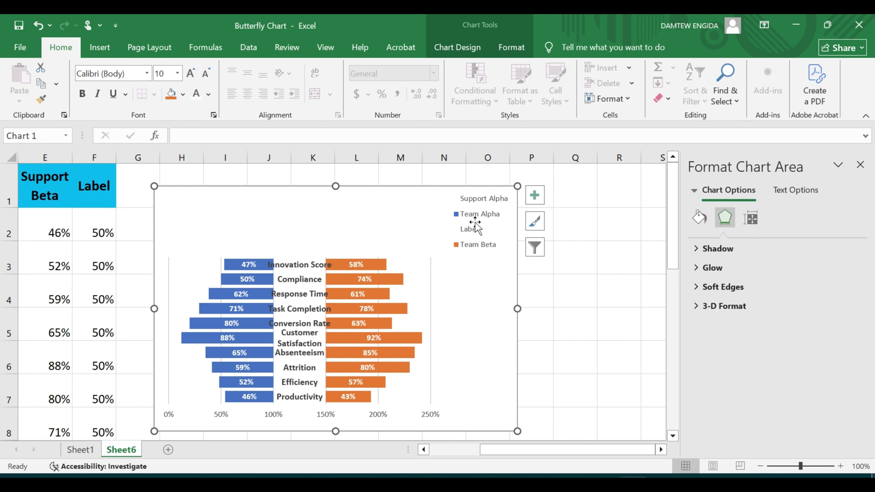
click(464, 233)
click(472, 228)
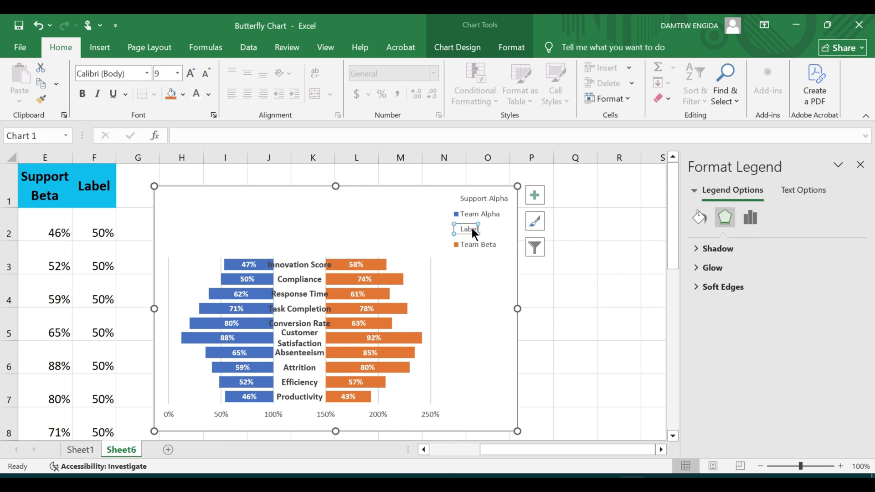
key(Delete)
click(488, 198)
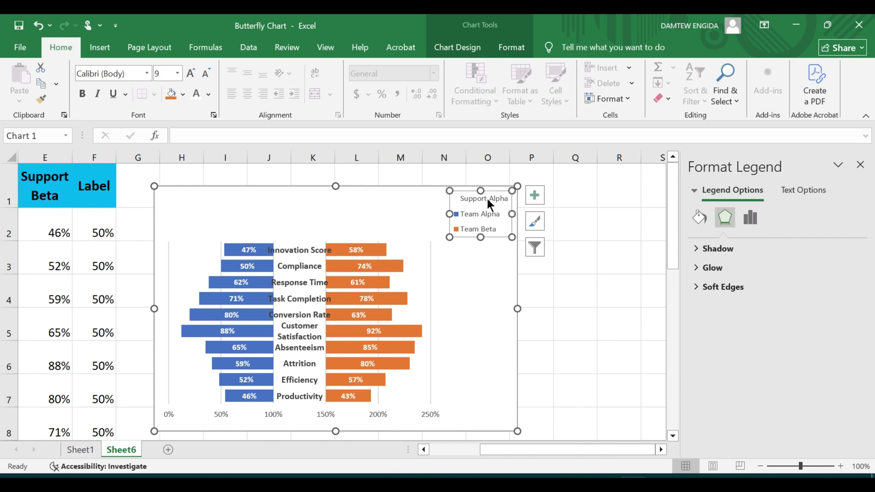
click(487, 199)
key(Delete)
key(Escape)
Stretch the legend across the chart top and shift the chart slightly right
click(478, 201)
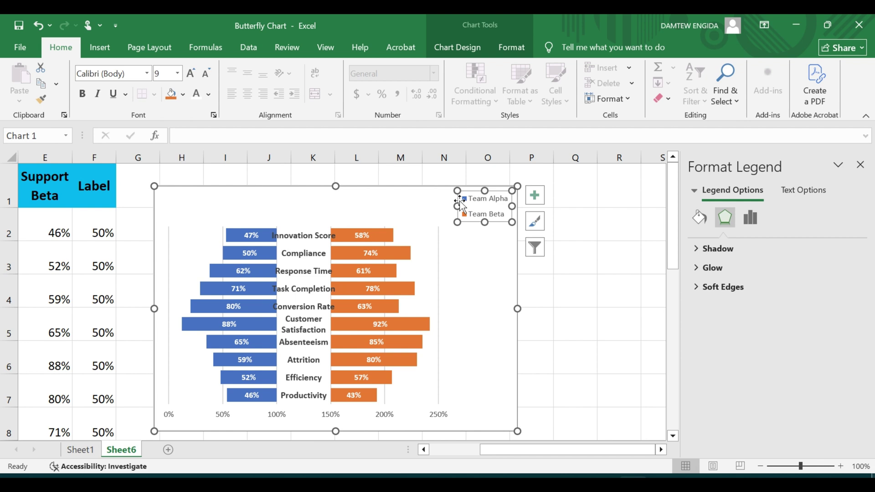
drag(259, 214, 177, 205)
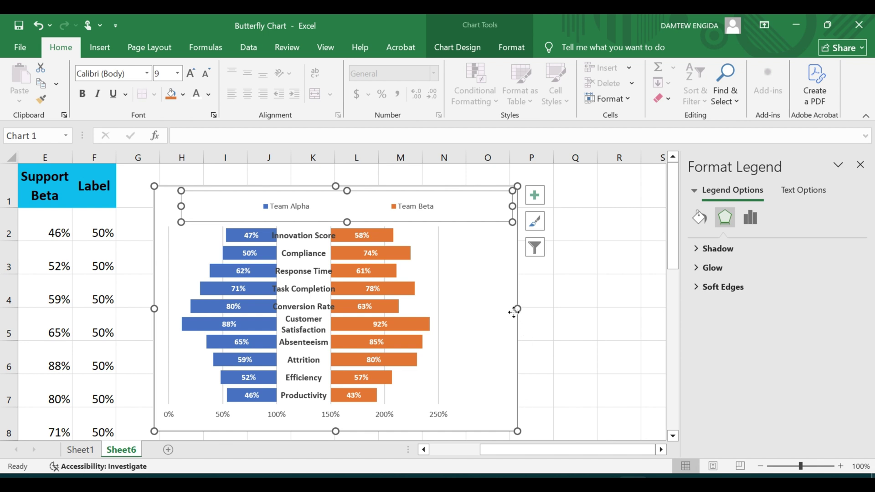
drag(514, 311, 549, 314)
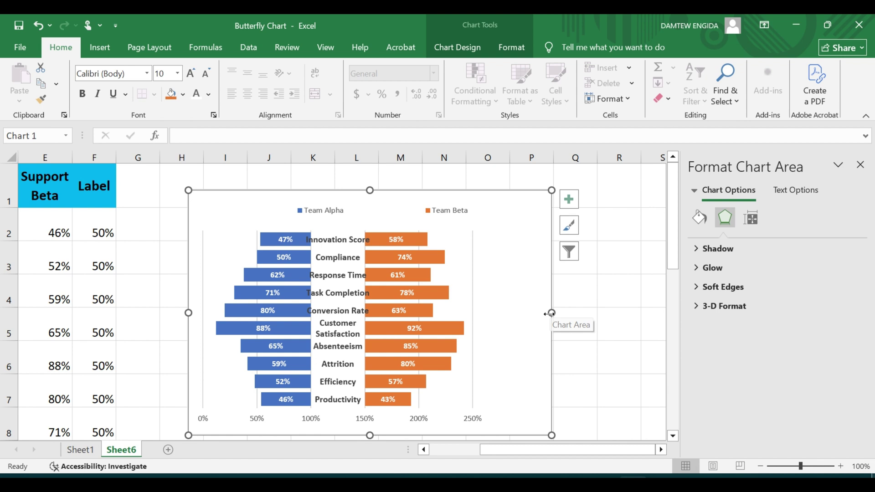
Widen the chart, raise the legend text to 11 pt, and lower and narrow the legend
drag(552, 313, 644, 312)
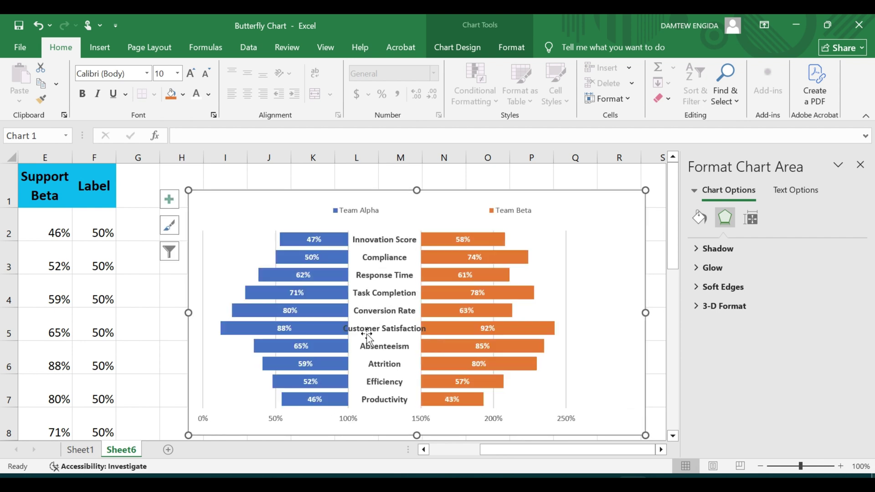
drag(188, 313, 219, 314)
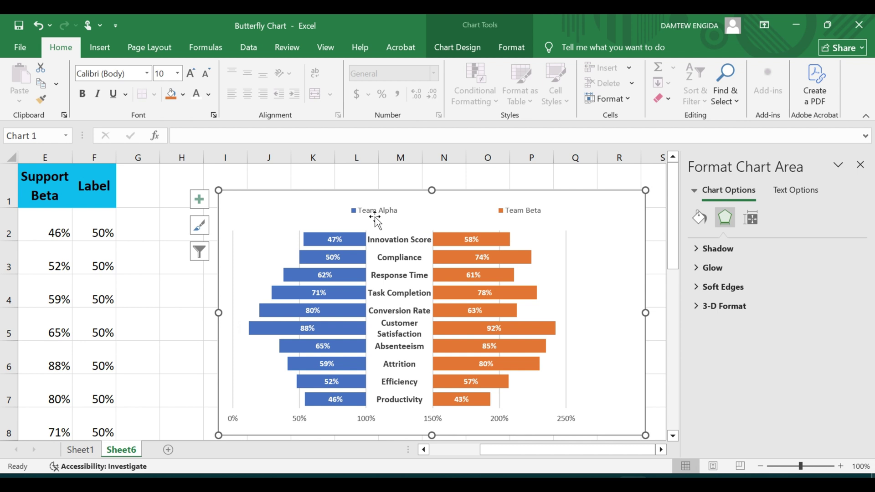
click(358, 213)
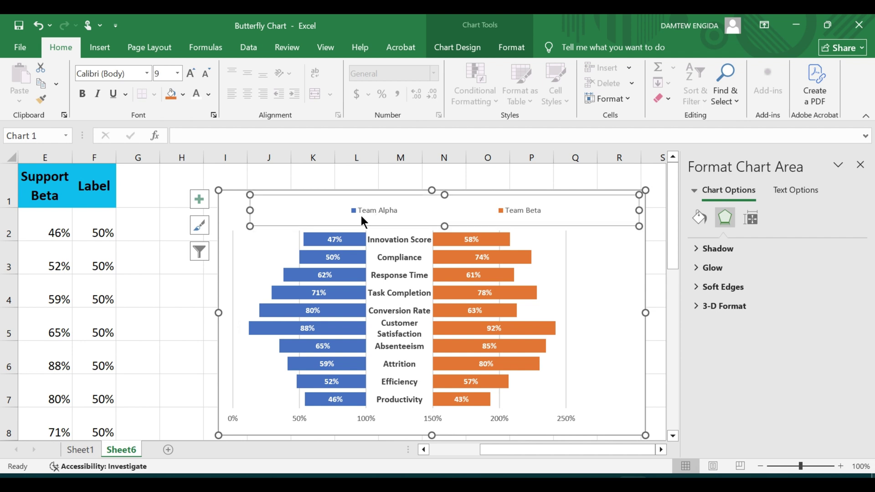
click(191, 72)
click(193, 72)
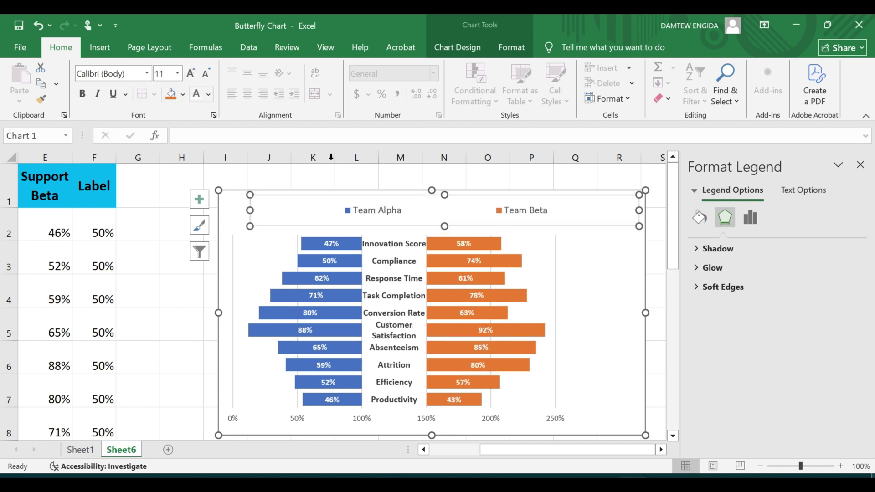
drag(445, 194, 445, 237)
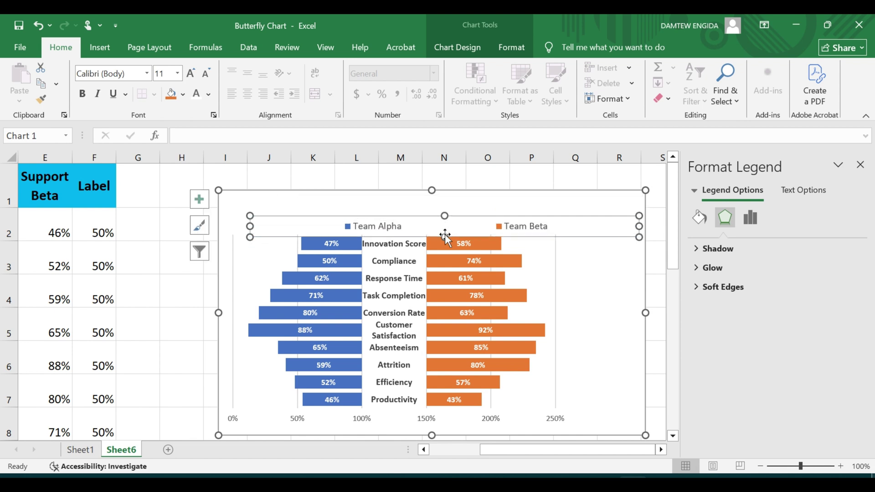
drag(638, 226, 599, 225)
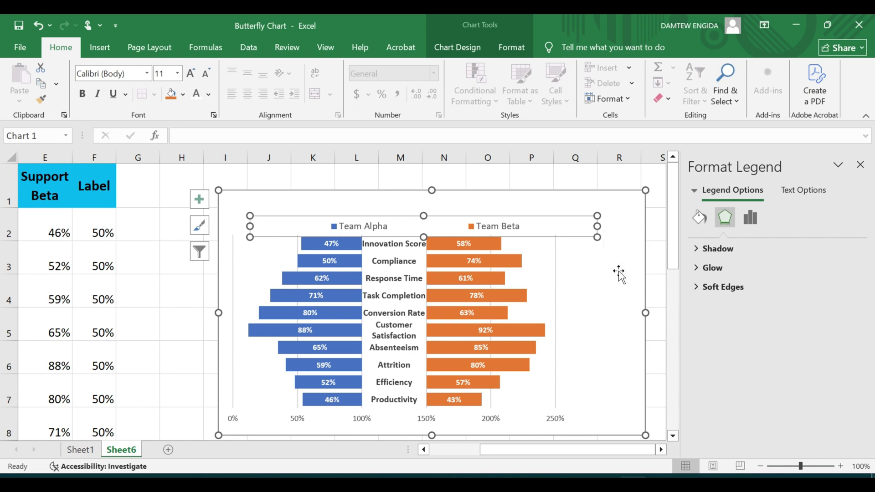